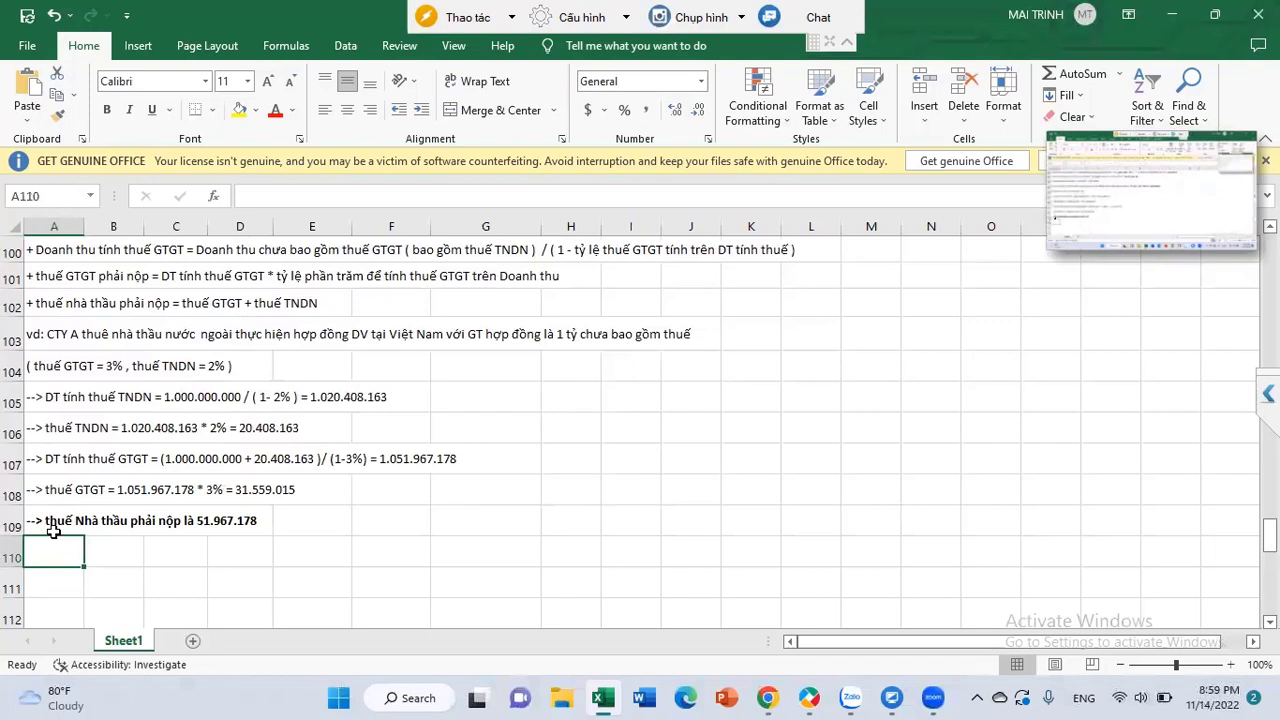
# Enter the section heading "16. Hạch toán thuế Nhà thầu" in cell A110.
pyautogui.scroll(-1, 61, 528)
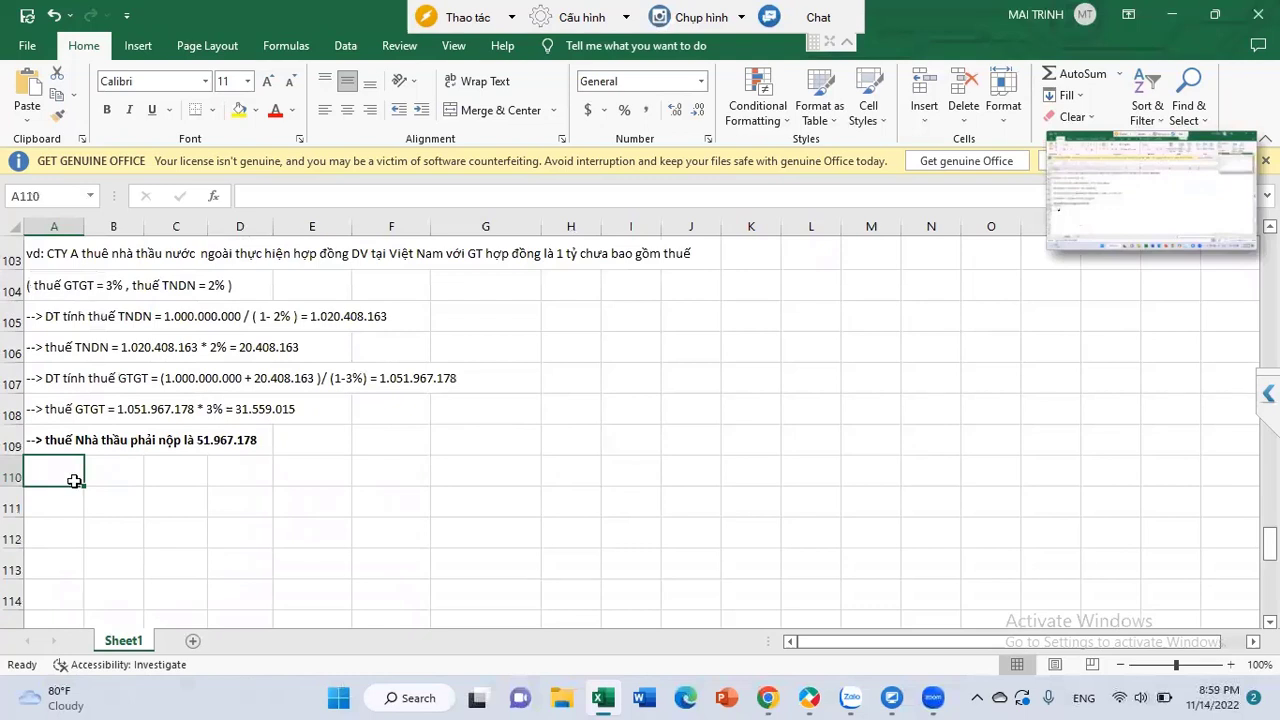
pyautogui.write('16. h')
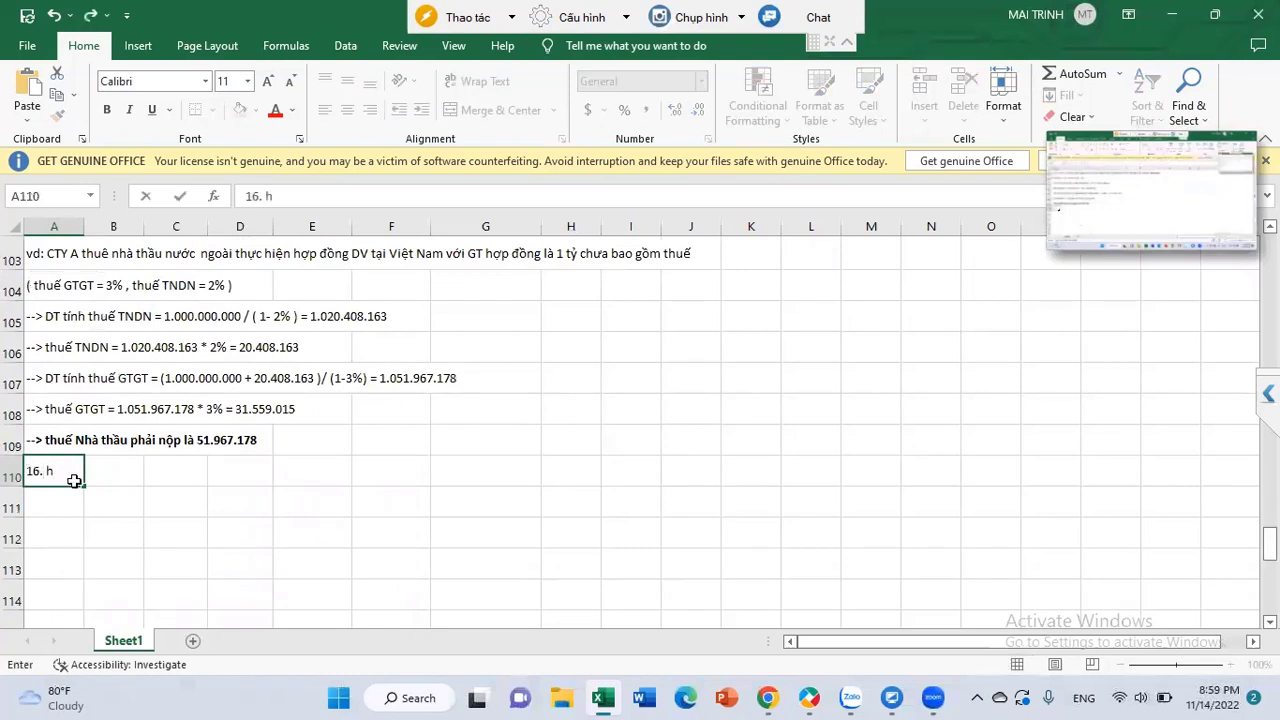
pyautogui.press('Return')
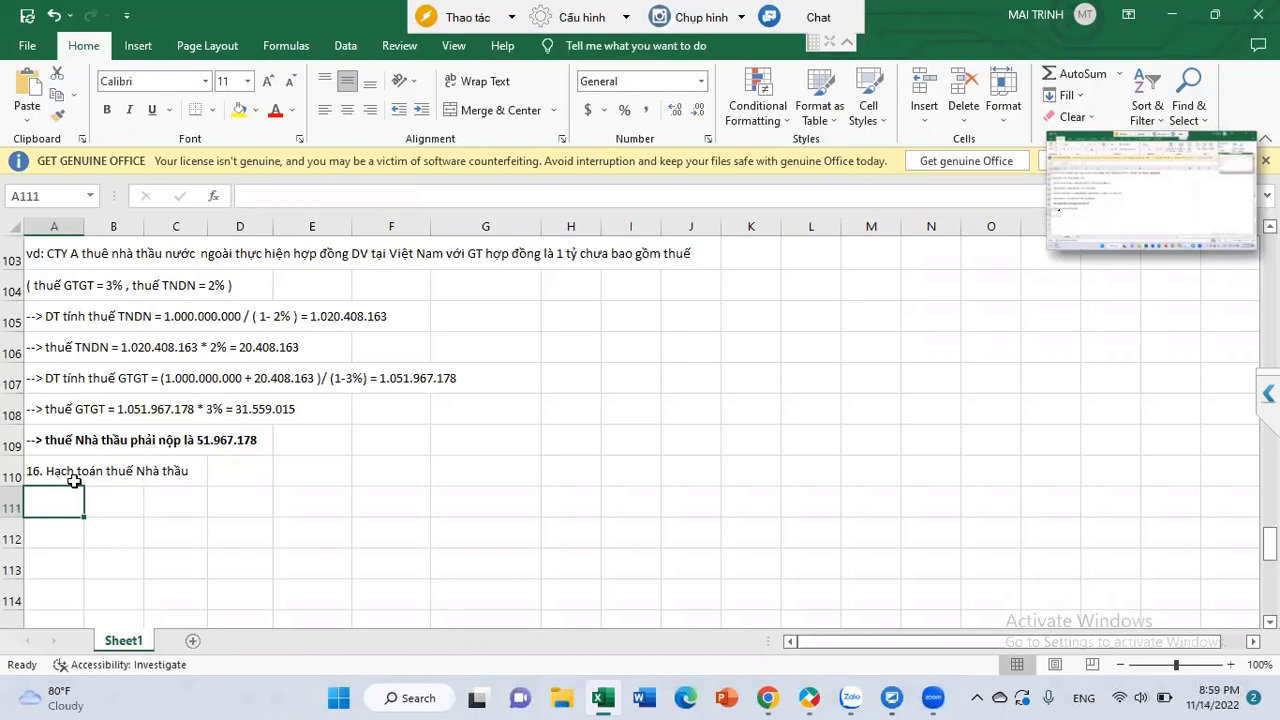
pyautogui.write('thTrthues')
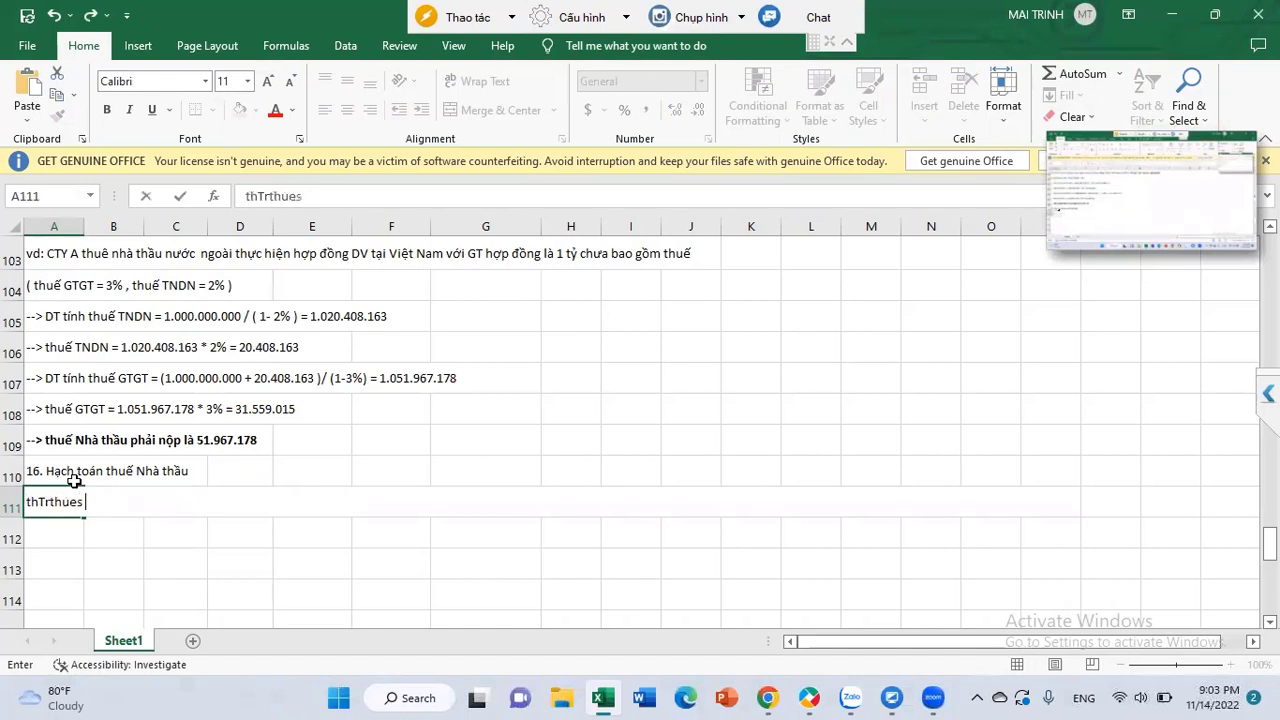
pyautogui.press('BackSpace')
pyautogui.press('BackSpace')
pyautogui.press('BackSpace')
pyautogui.press('BackSpace')
pyautogui.press('BackSpace')
pyautogui.press('BackSpace')
pyautogui.press('BackSpace')
pyautogui.press('BackSpace')
pyautogui.press('BackSpace')
pyautogui.press('BackSpace')
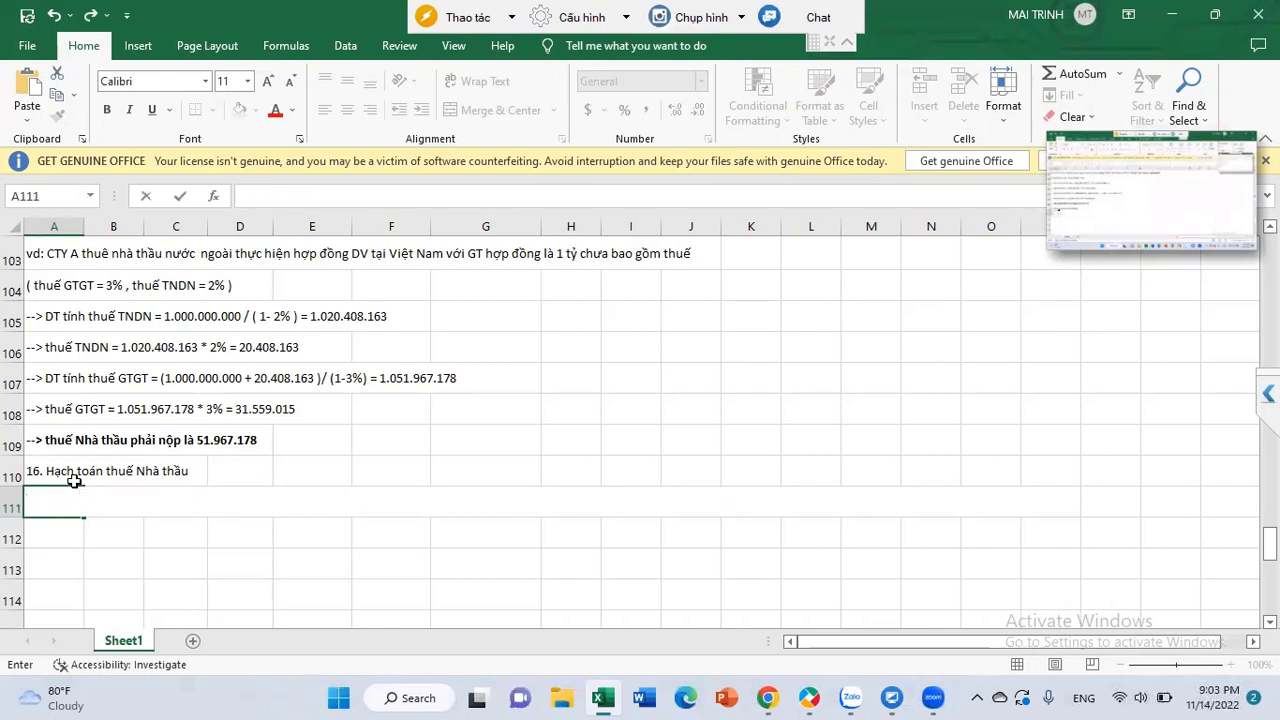
# Begin A111 with "Thuế TNDN trừ trương hợp DN nộp thay thues TNDN của nhà thầu nước ngoài, mà theo thỏa thuận tại hợp đồng nhà thầu".
pyautogui.write('Thuế TNDN trừ t')
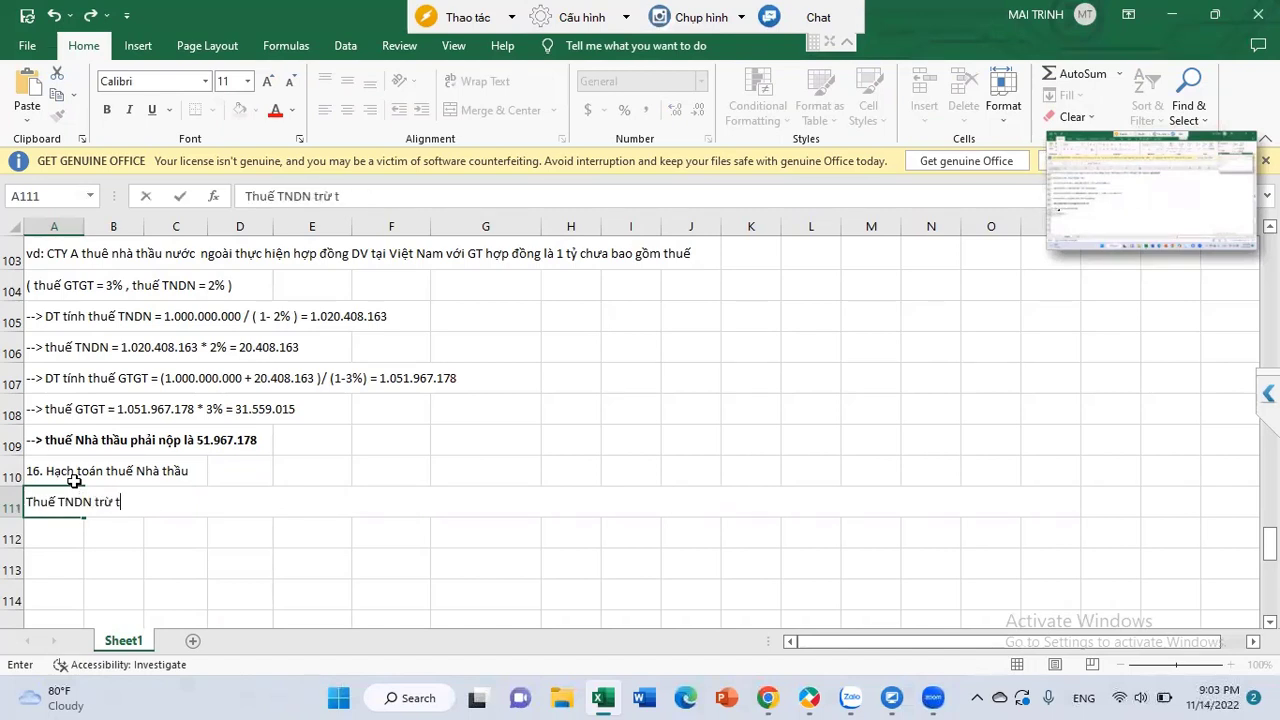
pyautogui.write('rương hợp')
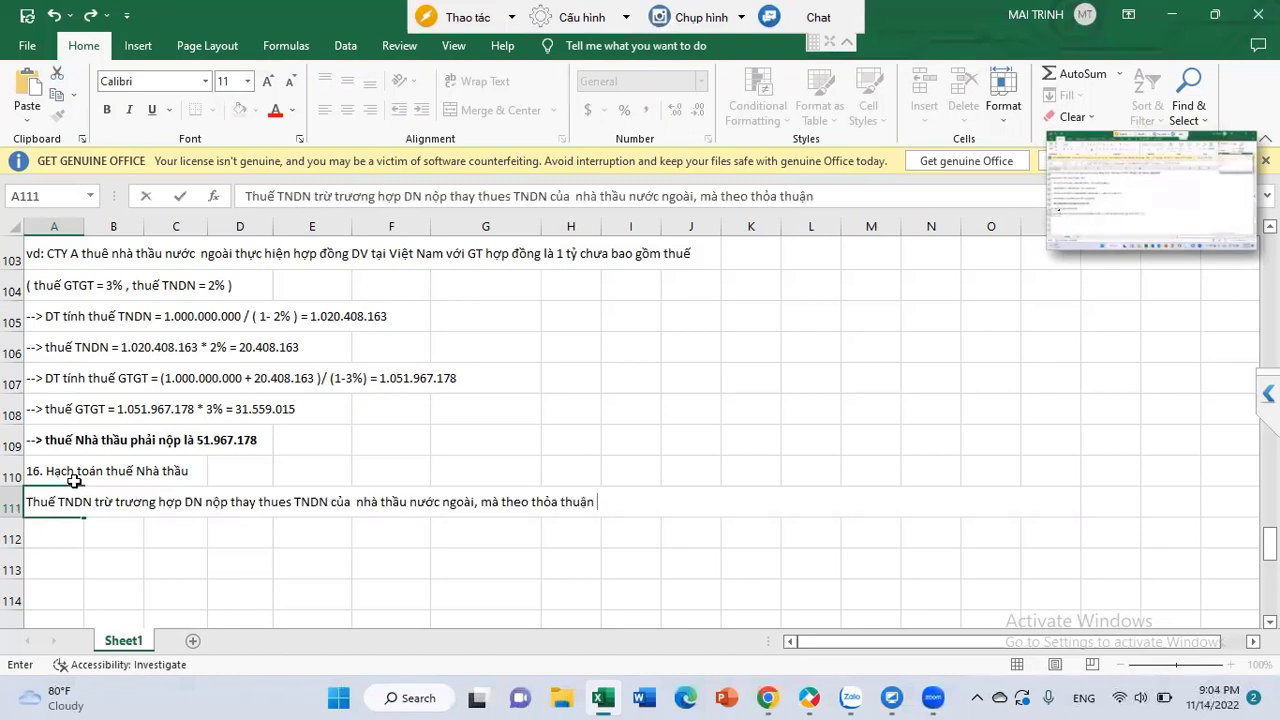
pyautogui.write('cua')
pyautogui.press('BackSpace')
pyautogui.press('BackSpace')
pyautogui.press('BackSpace')
pyautogui.write('tại hợp đồng nhà thầu')
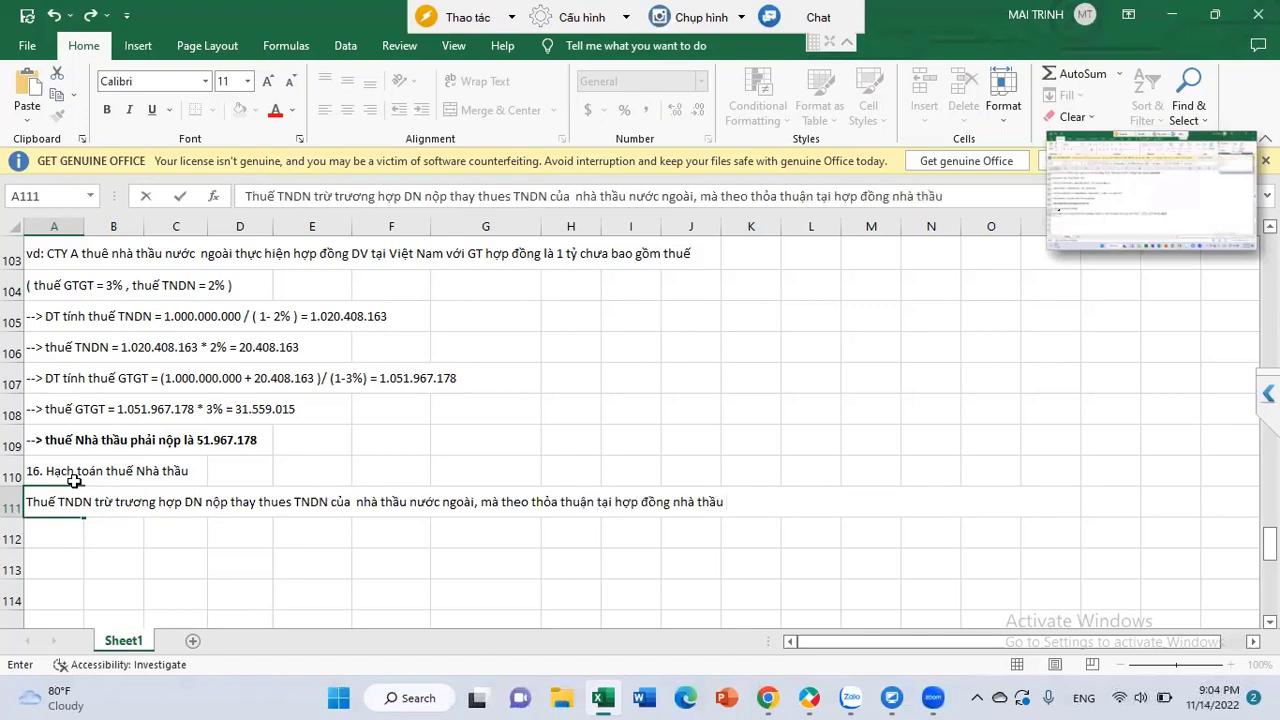
# Finish the A111 text with ", nhà thầu phụ nước ngoài, DT nhà thầu, nhà thầu phụ nước ngoài nhận được".
pyautogui.write(' , nhà thầu phụ nước  ge')
pyautogui.press('BackSpace')
pyautogui.press('BackSpace')
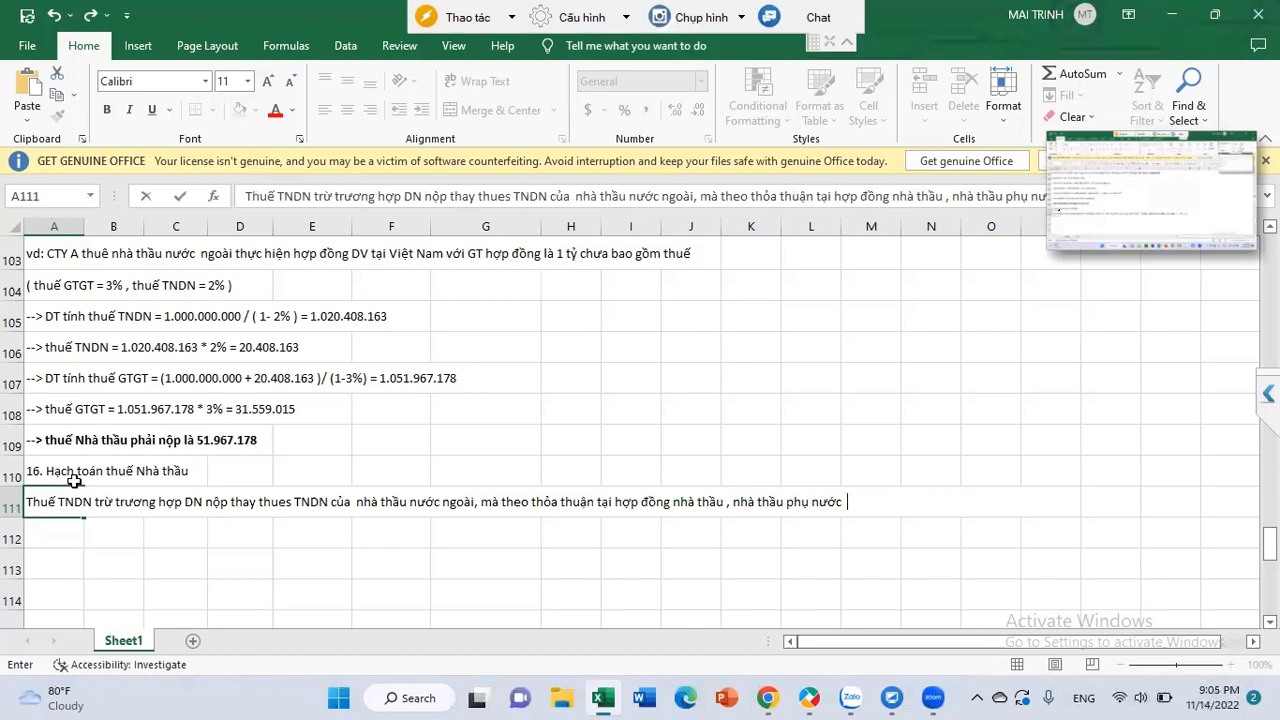
pyautogui.write('ngoài, DT nhà thầu, nhà thầu p')
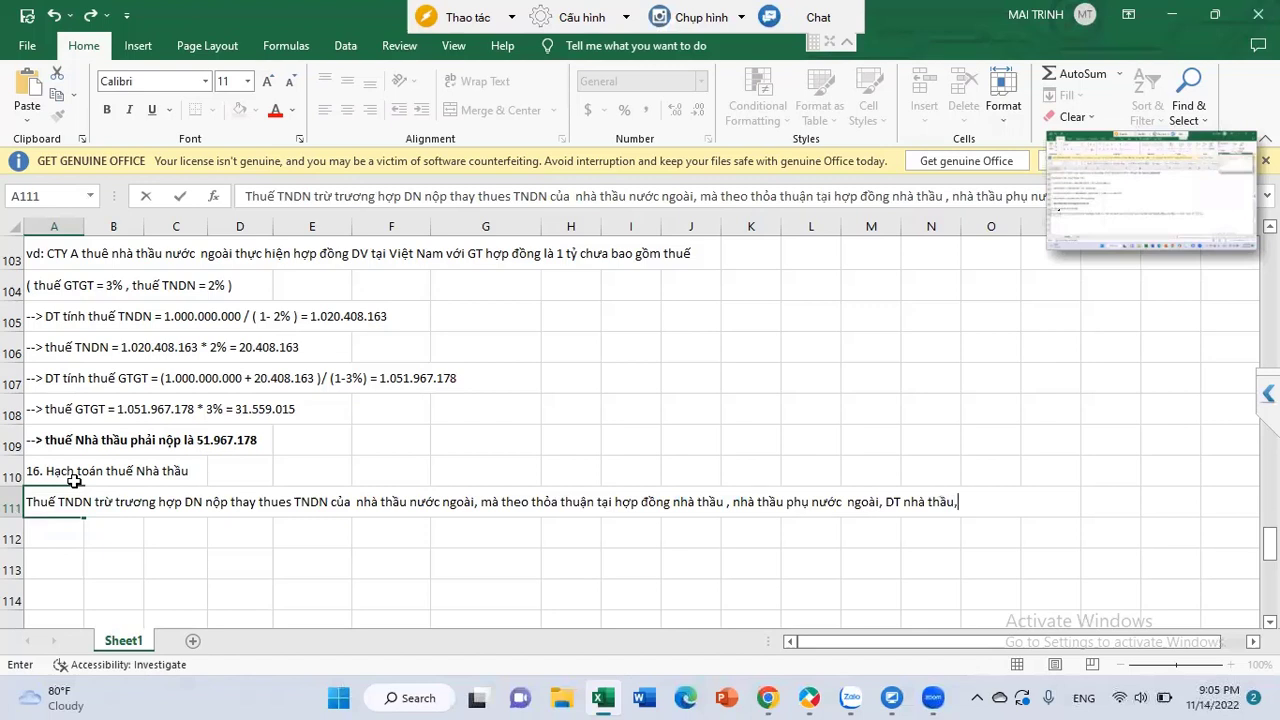
pyautogui.write('hụ uow')
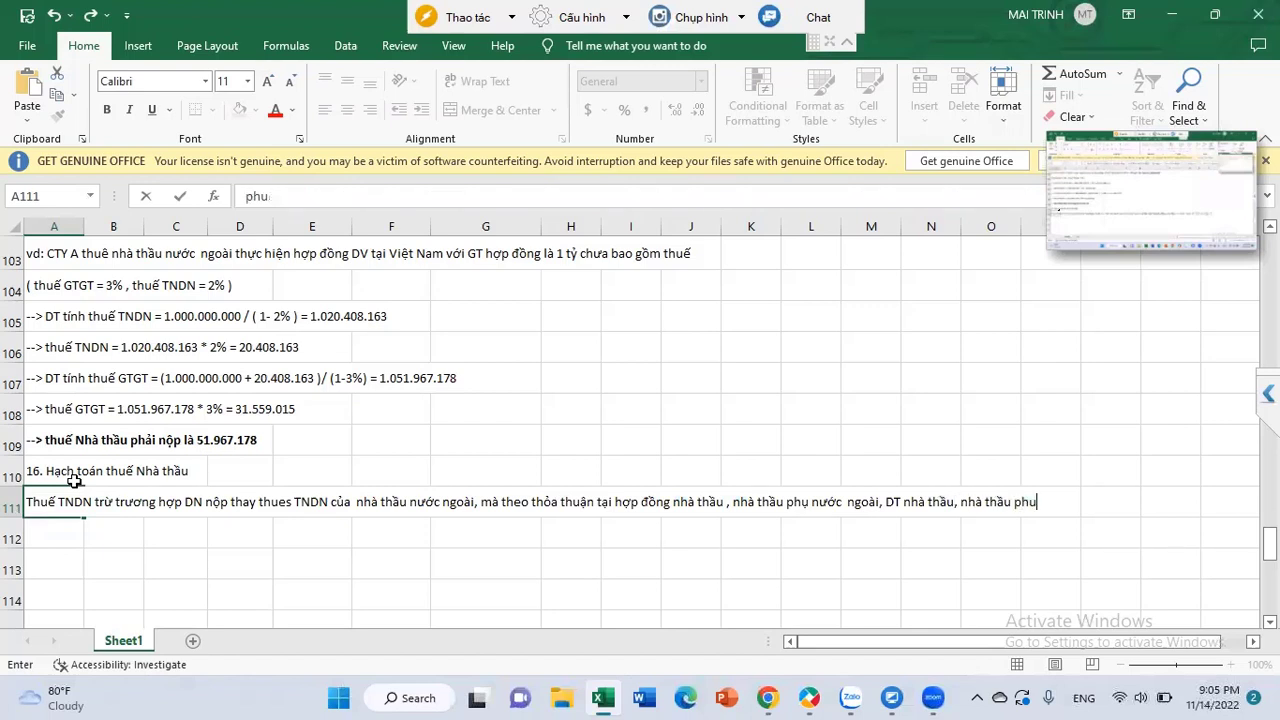
pyautogui.press('BackSpace')
pyautogui.press('BackSpace')
pyautogui.press('BackSpace')
pyautogui.write('nước ngoài nhận được')
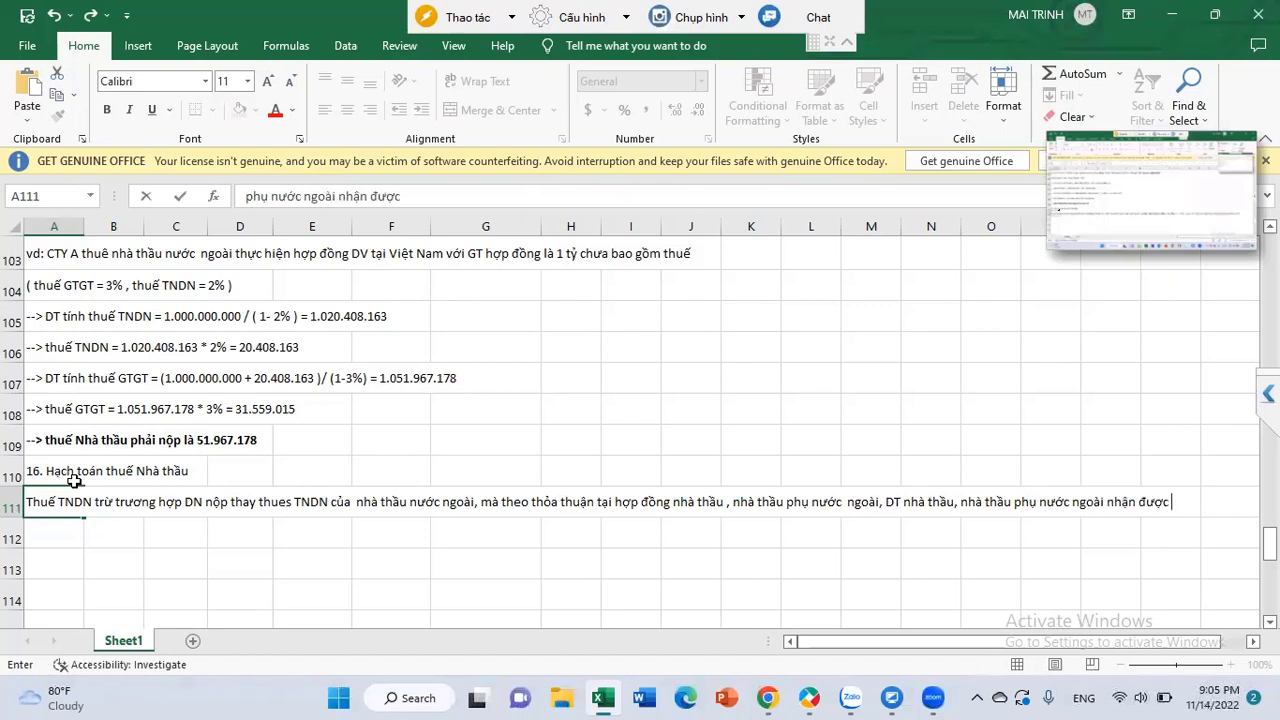
pyautogui.press('Return')
# Begin A112 with "không bao gồm thuế TNDN. Do đó, nếu thuế nhà thầu tính theo giá NET thì".
pyautogui.write('không bao ')
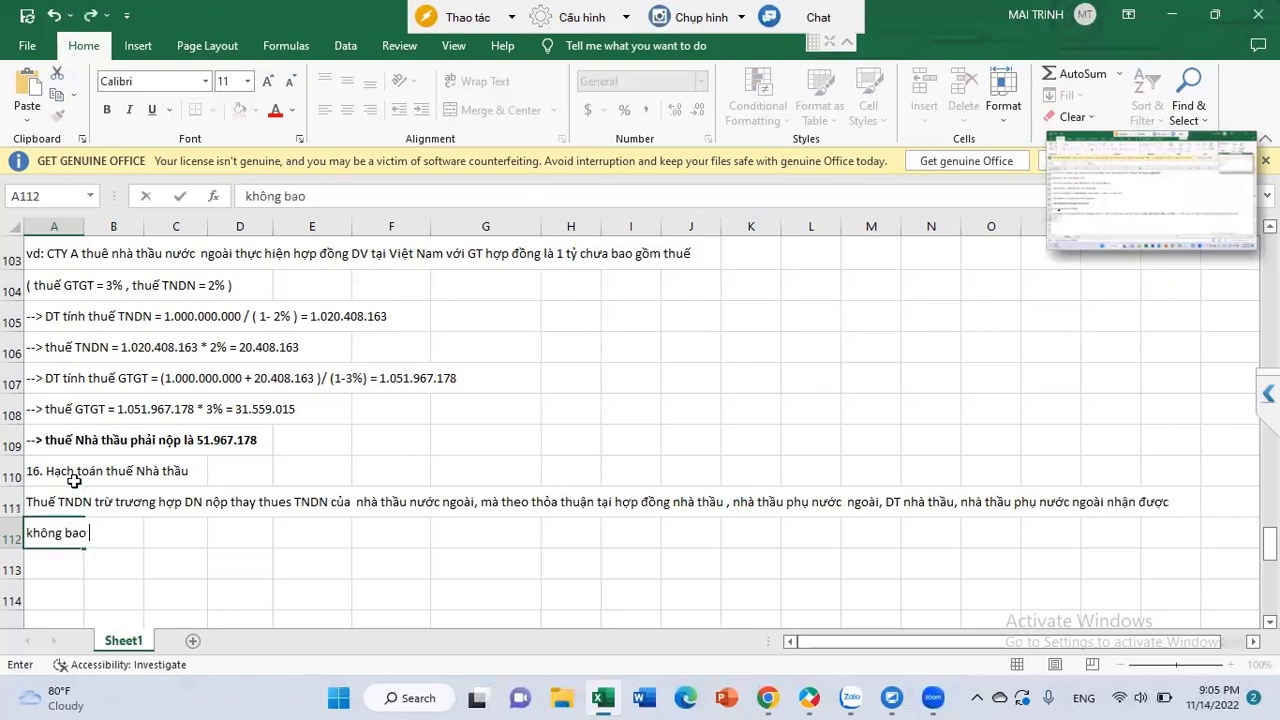
pyautogui.write('gồm thuế TND')
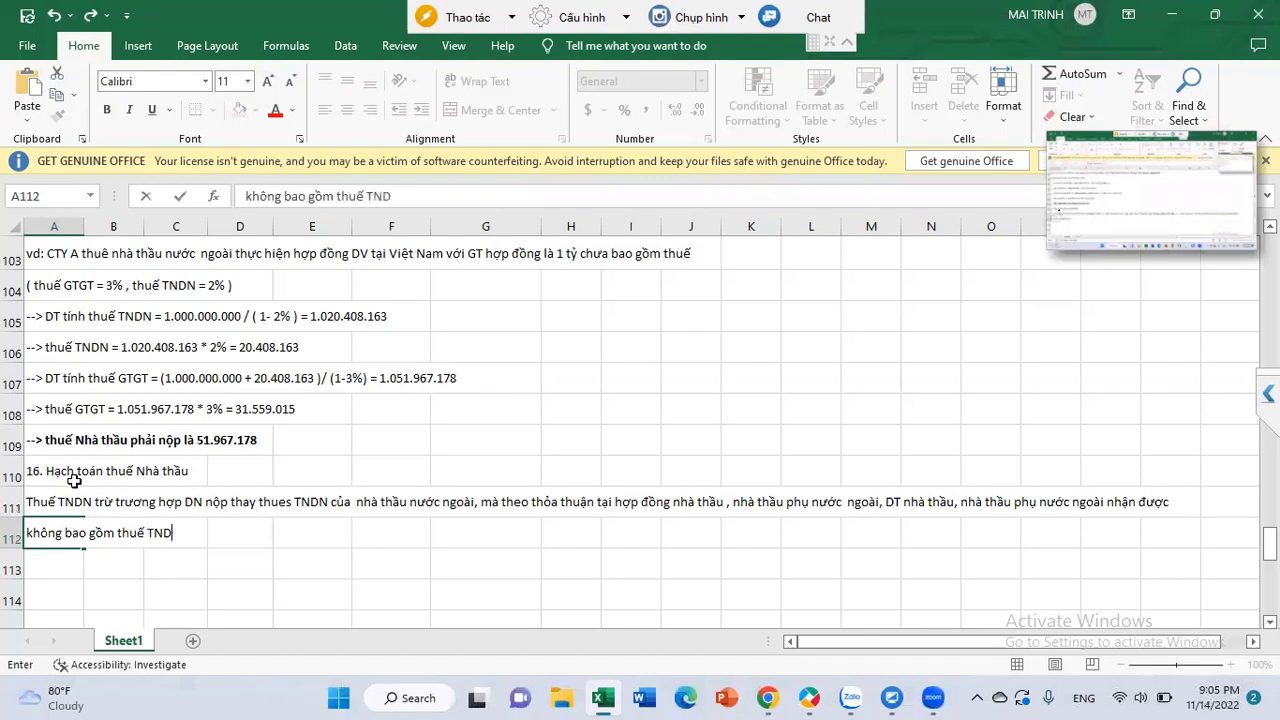
pyautogui.write('N. Do đó, nế')
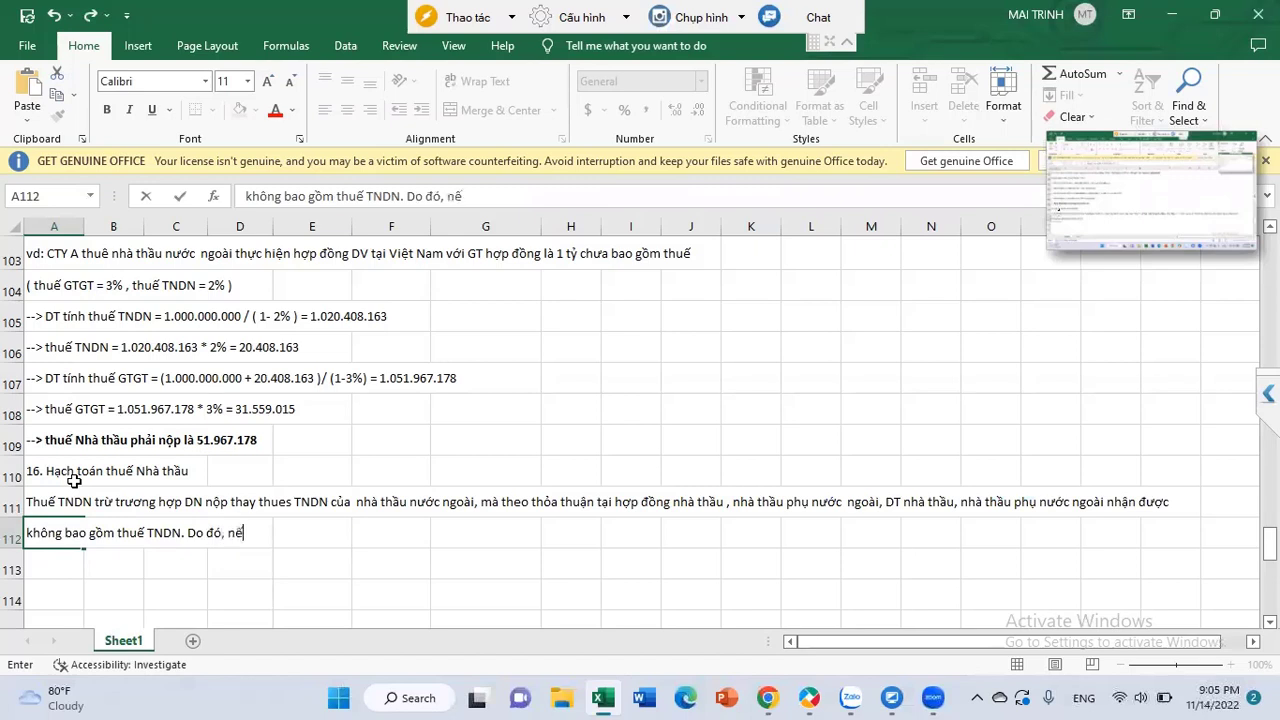
pyautogui.write('u thuế nhà thầu tính theo giá NET thì thue')
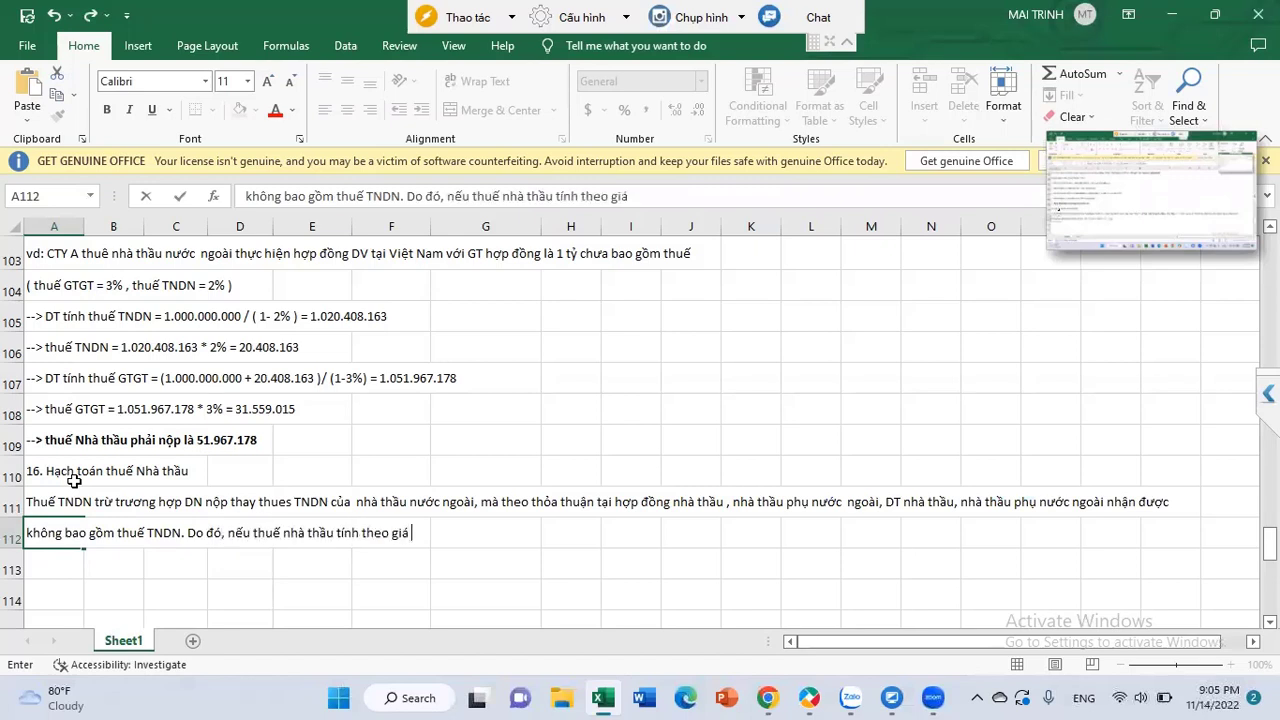
# Continue A112 with "thuế TNDN được tính là chi phí được trừ và ngược lại theo giá Gross thì không được trừ".
pyautogui.press('BackSpace')
pyautogui.press('BackSpace')
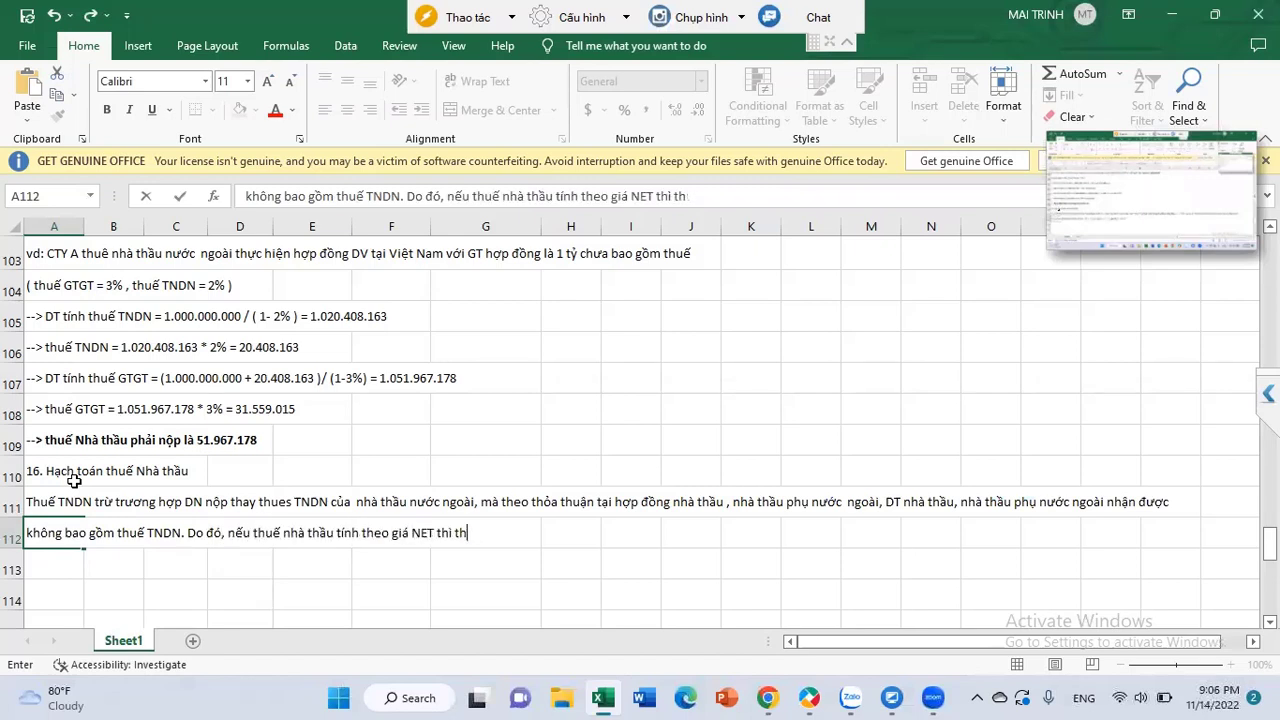
pyautogui.write('uế TNDN được tính là chi phí được trừ và ngược lại')
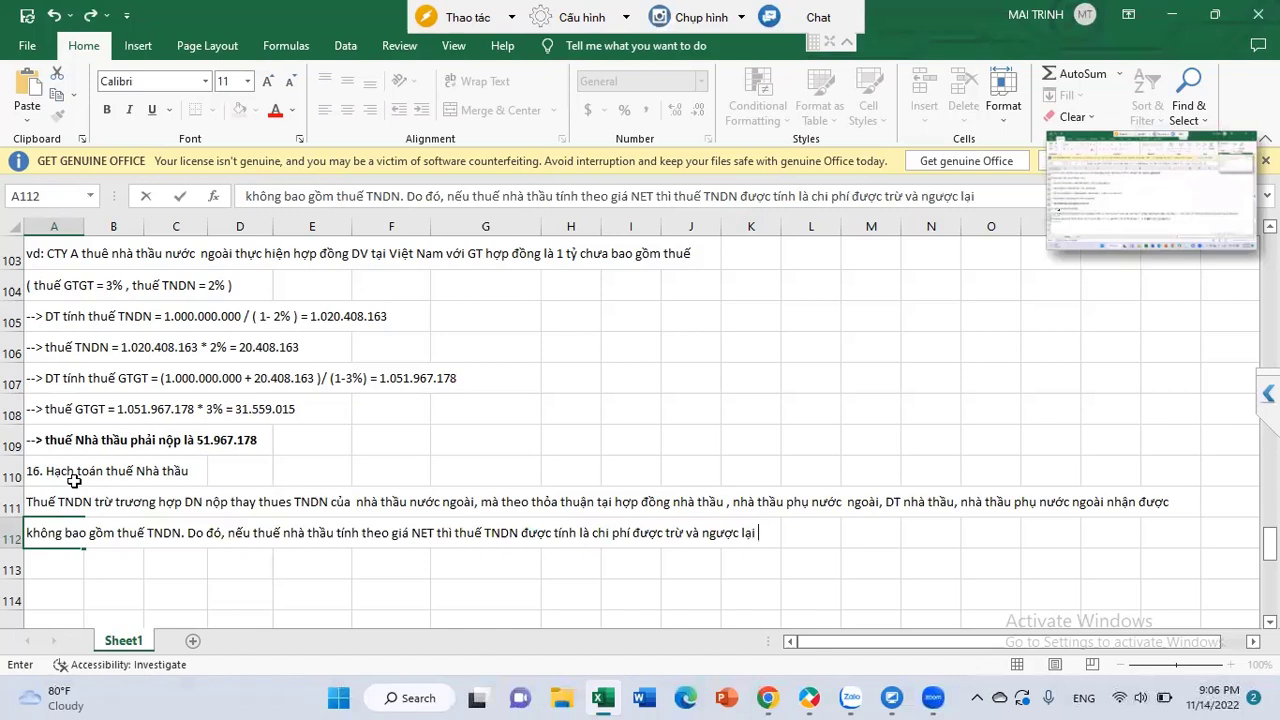
pyautogui.write('theo giá Gross thì không được trừ')
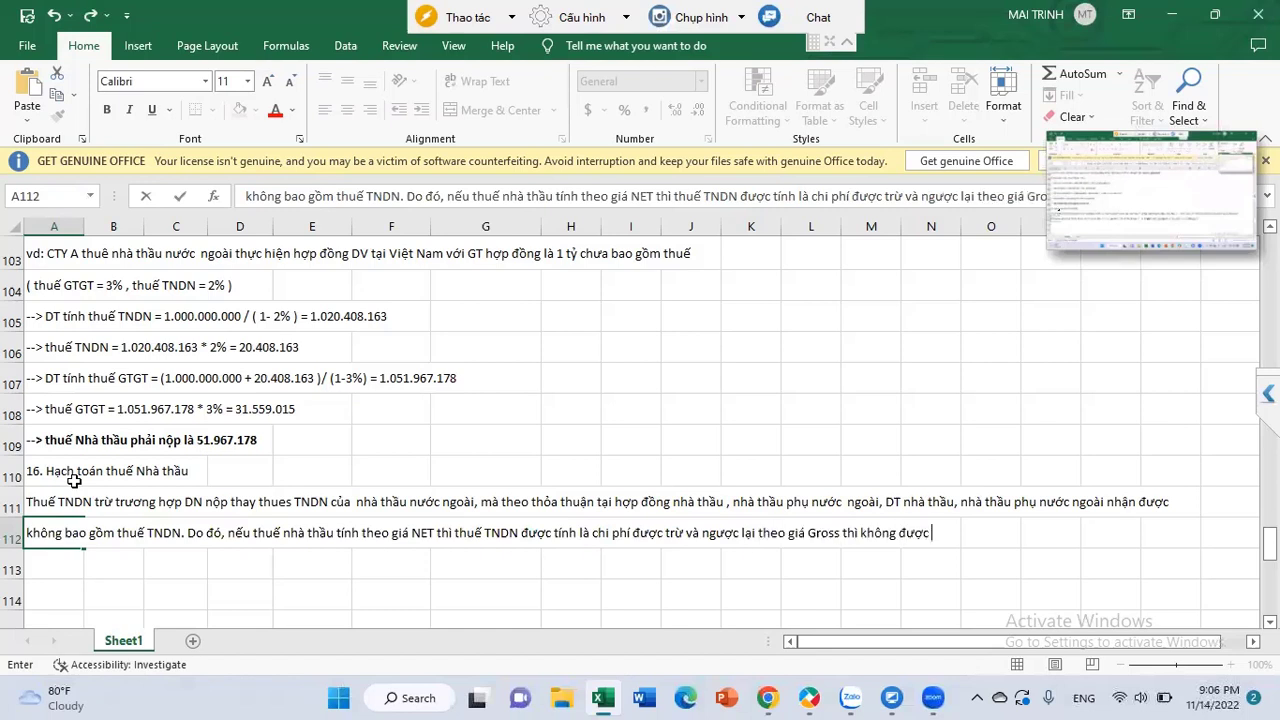
# Enter the subheading "cách hạch toán đới với giá gross" in cell A113.
pyautogui.press('Return')
pyautogui.write('cách hạch toán đối với giá gross')
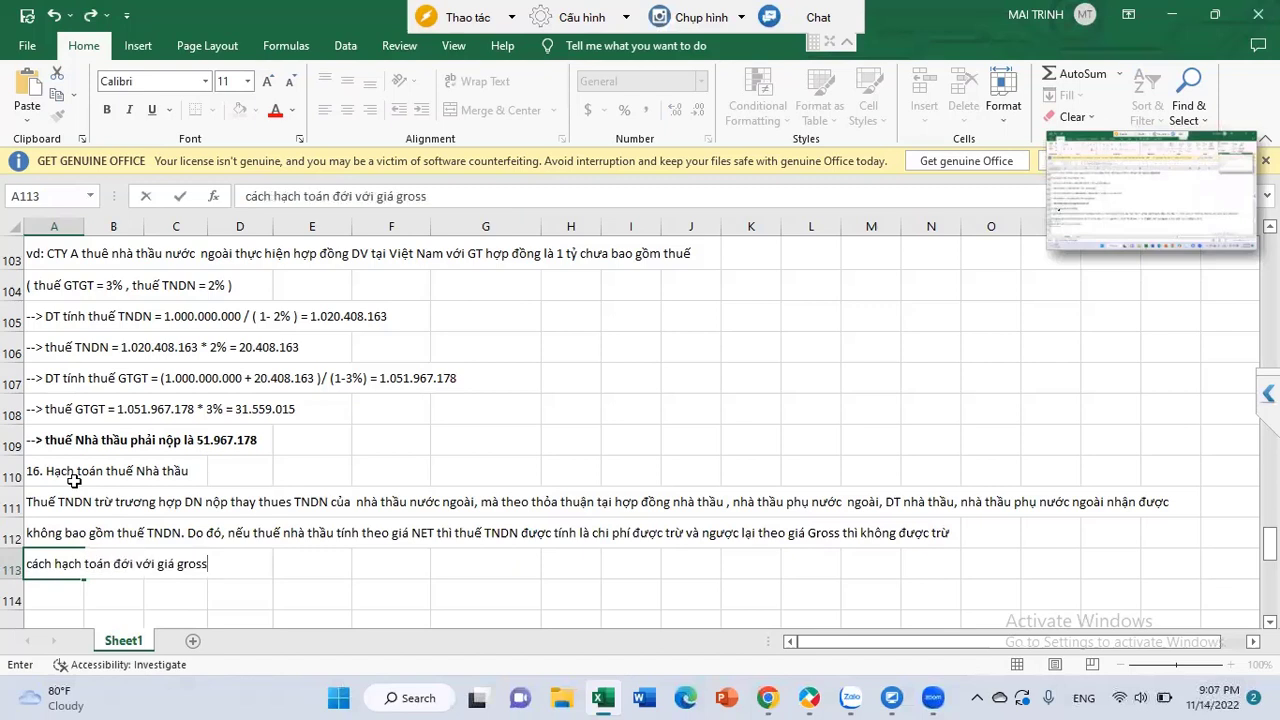
pyautogui.press('Return')
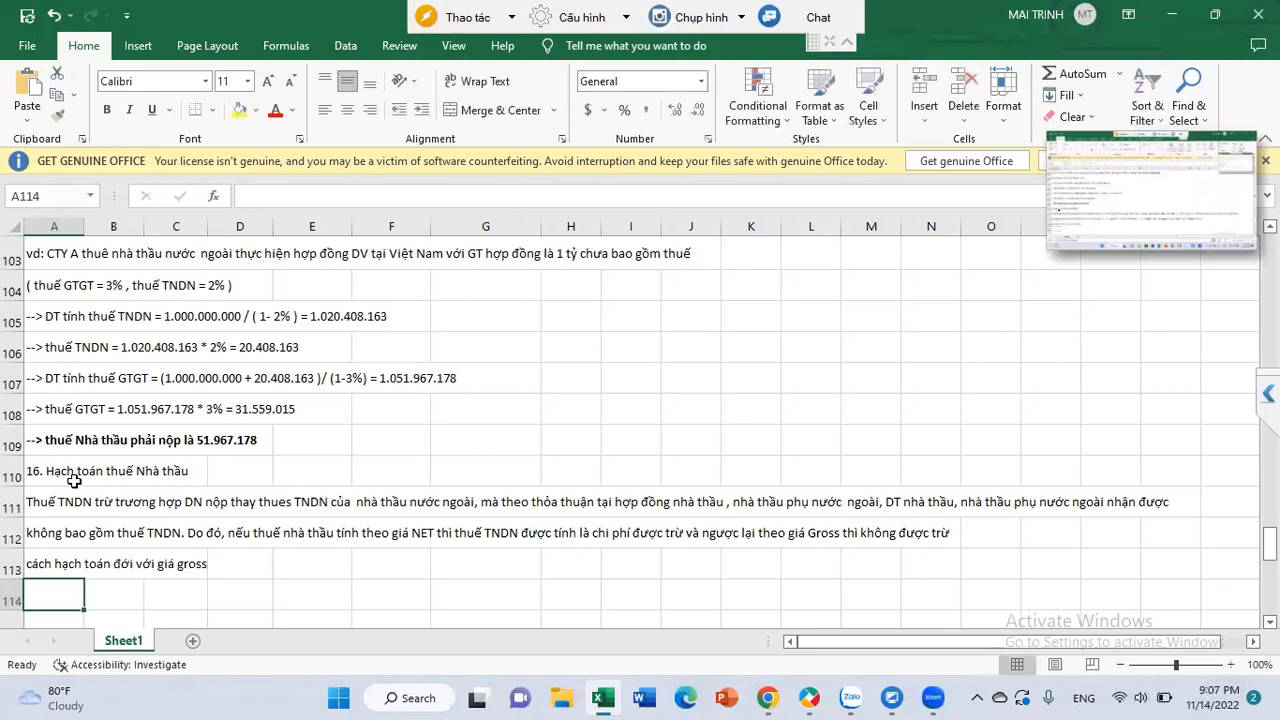
# Enter in A114 "Nợ TK 154 ( TT133) chi phí tính giá thành hoặc Nợ TK 642 nế dùng cho BP văn phòng".
pyautogui.write('Nợ TK 154 ')
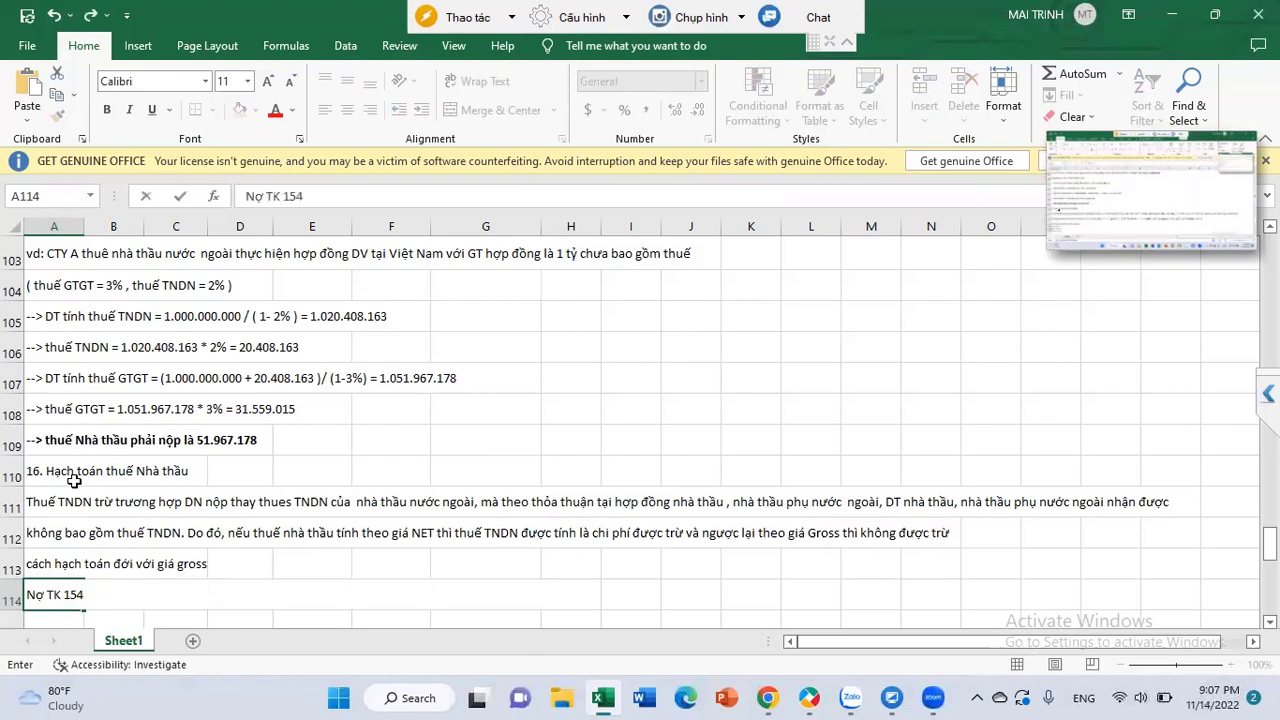
pyautogui.write('( TT133) chi phí tính giá thành')
pyautogui.press('Return')
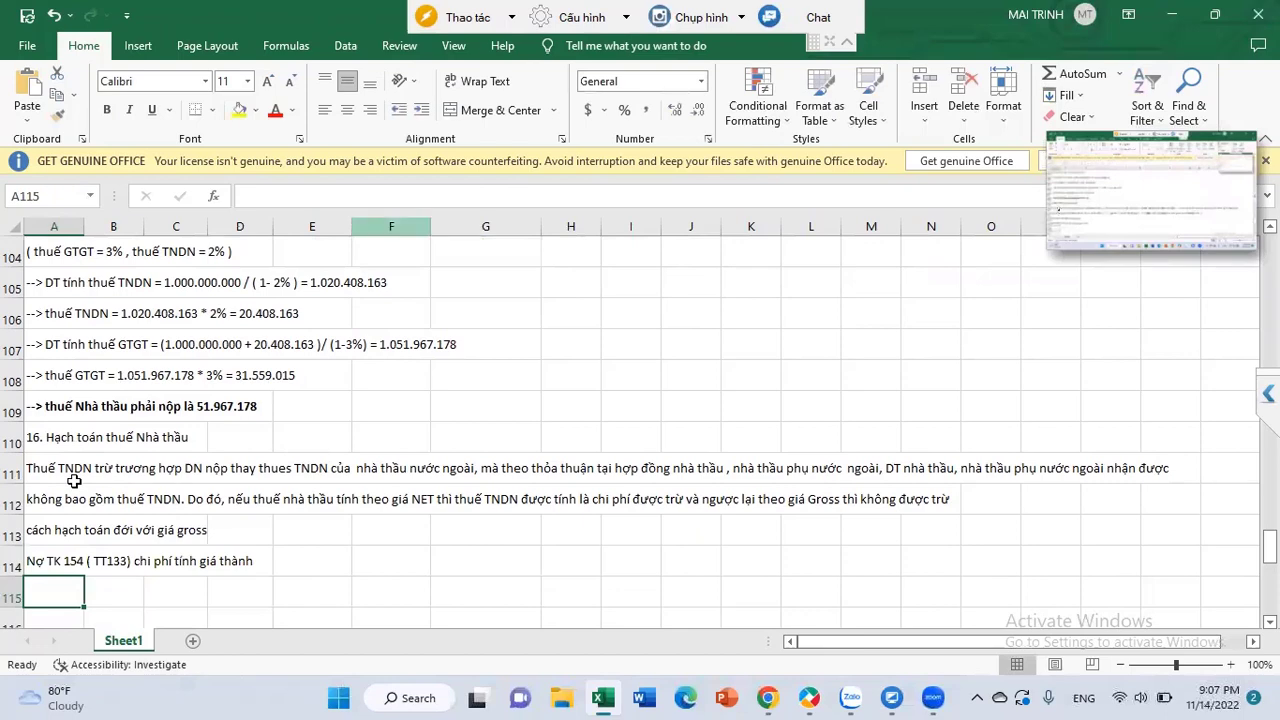
pyautogui.press('super+w')
pyautogui.press('super+w')
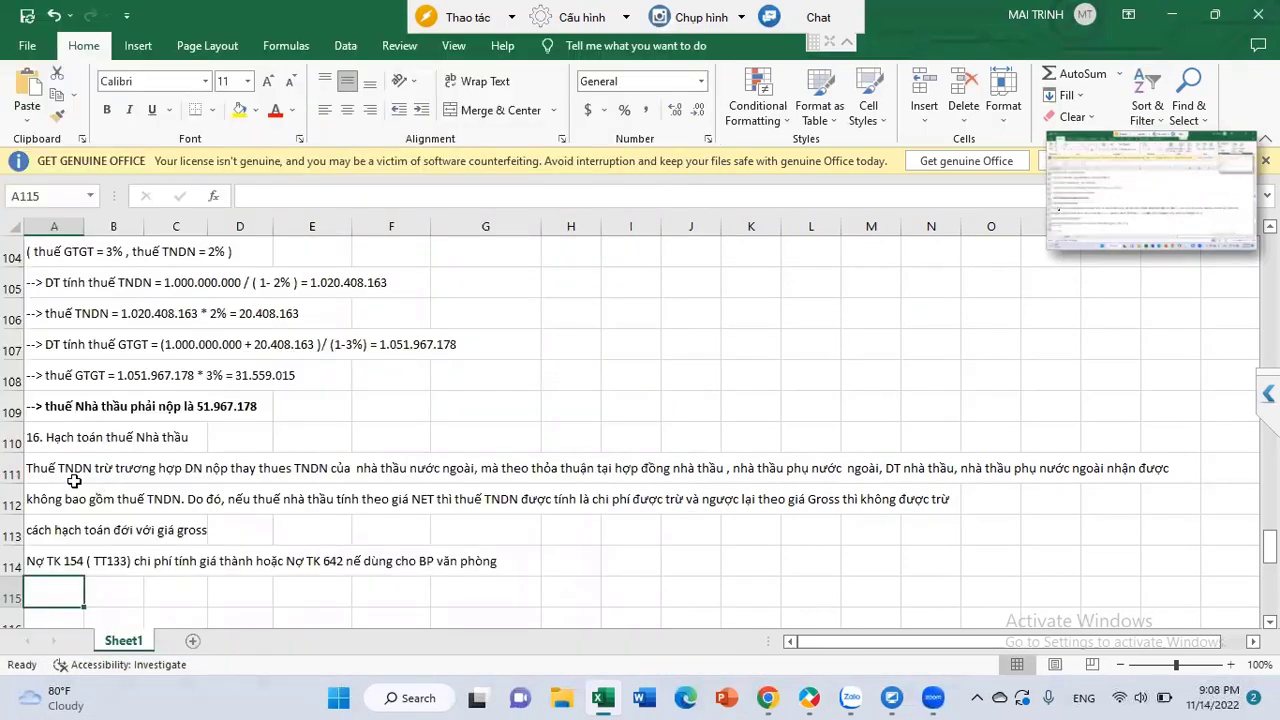
# Enter the debit line "Nợ TK 811 - phản ánh thuế TNDN không được tính là chi phí hợp lí" in A115.
pyautogui.write('Nợ TK 811')
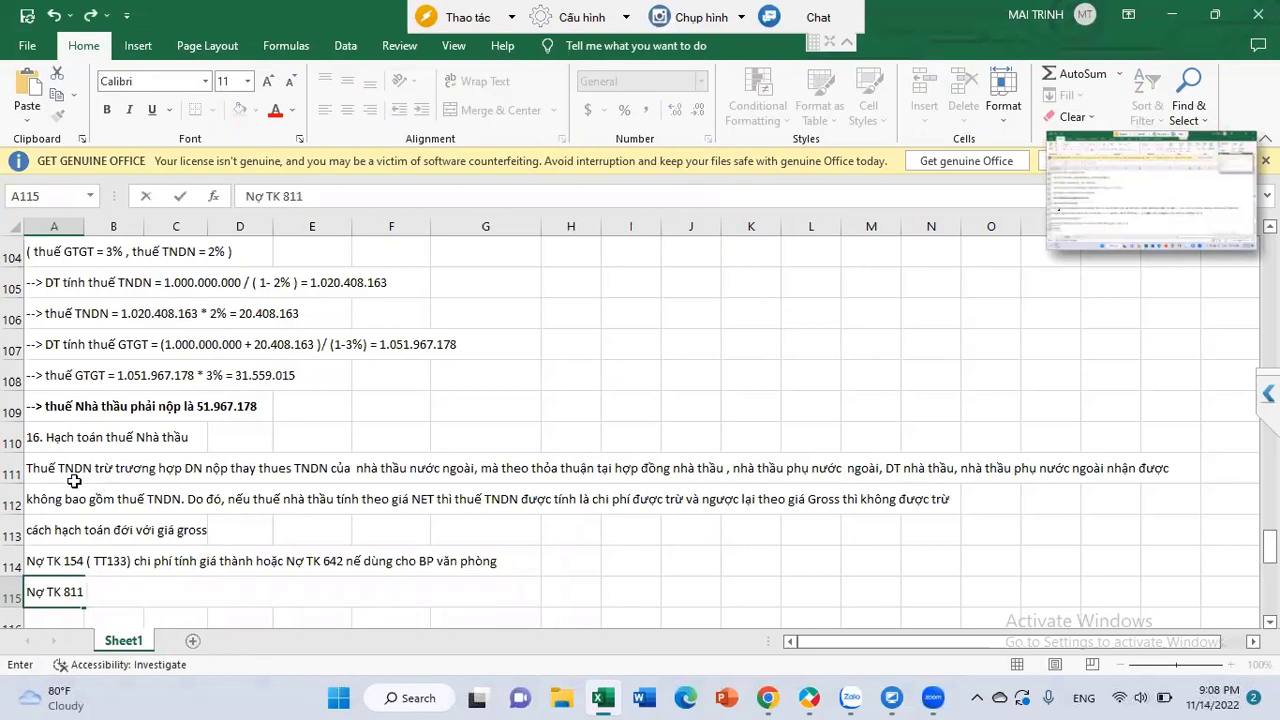
pyautogui.write(' - phản ánh thuế TNDN không được tính là chi phí hợp lí')
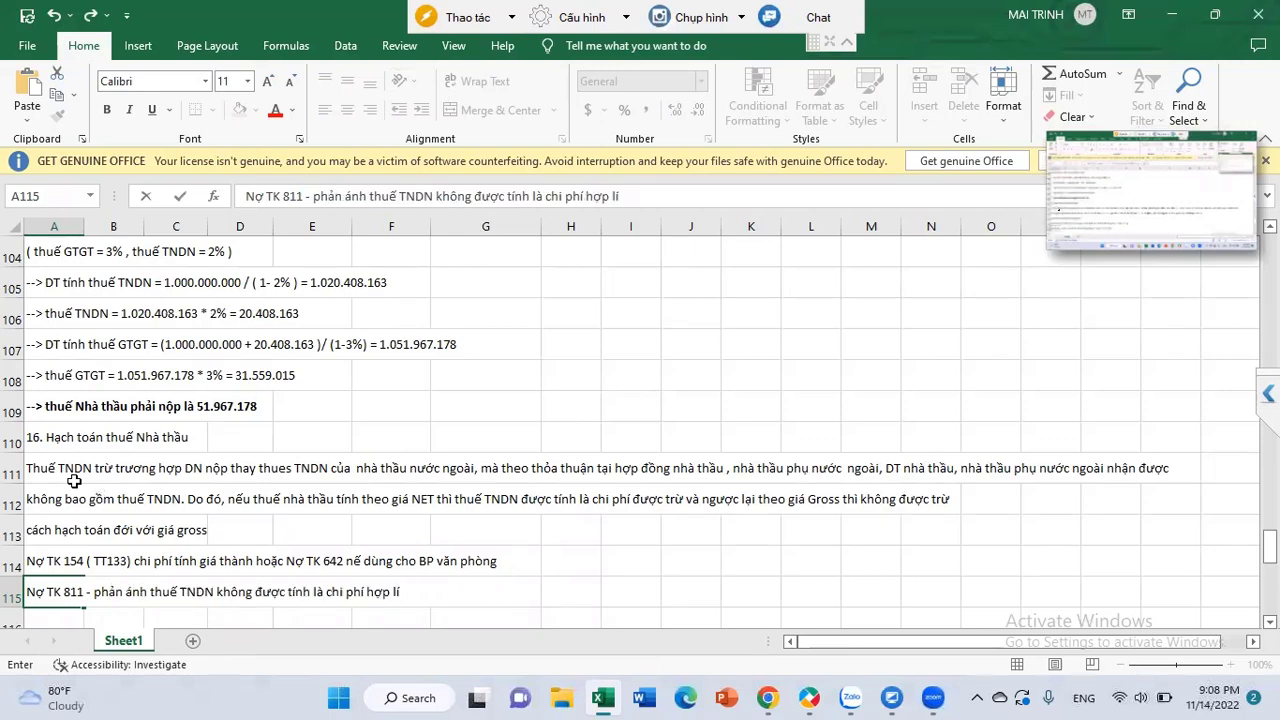
pyautogui.press('Return')
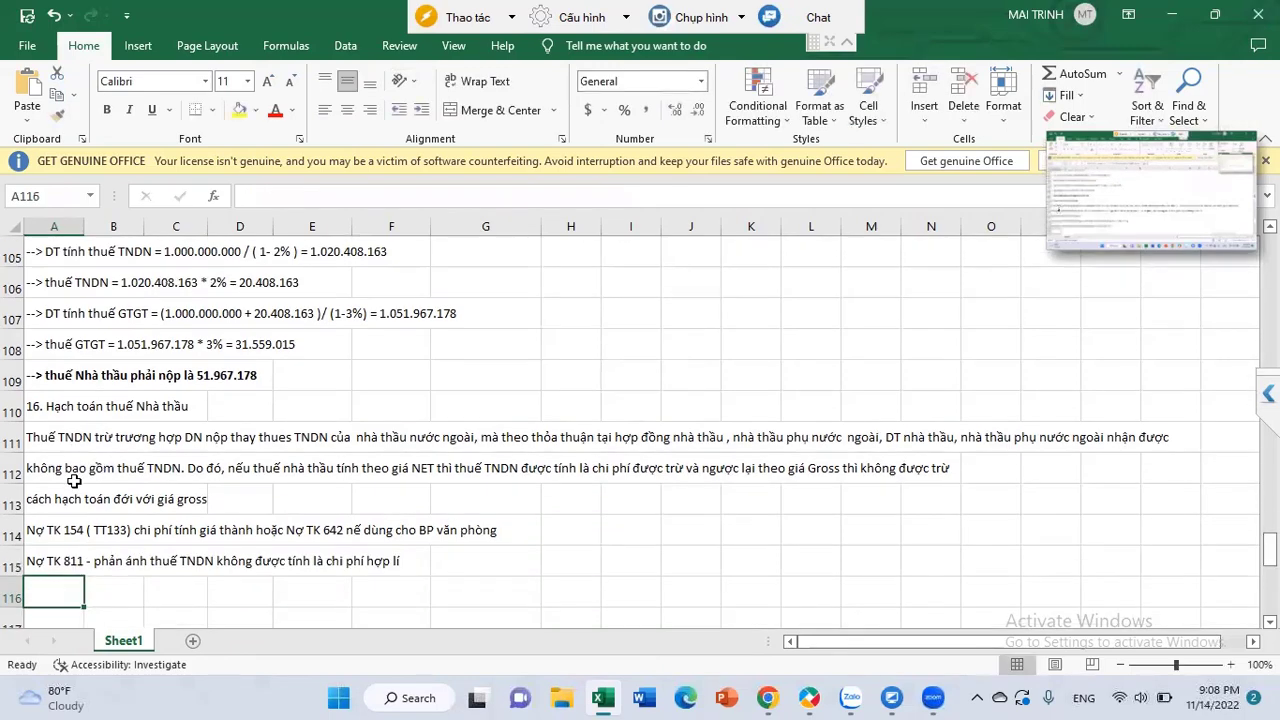
# Enter the debit line "Nợ TK 133 - phản ánh thuế GTGT được khấu trừ" in cell A116.
pyautogui.write('Nợ ')
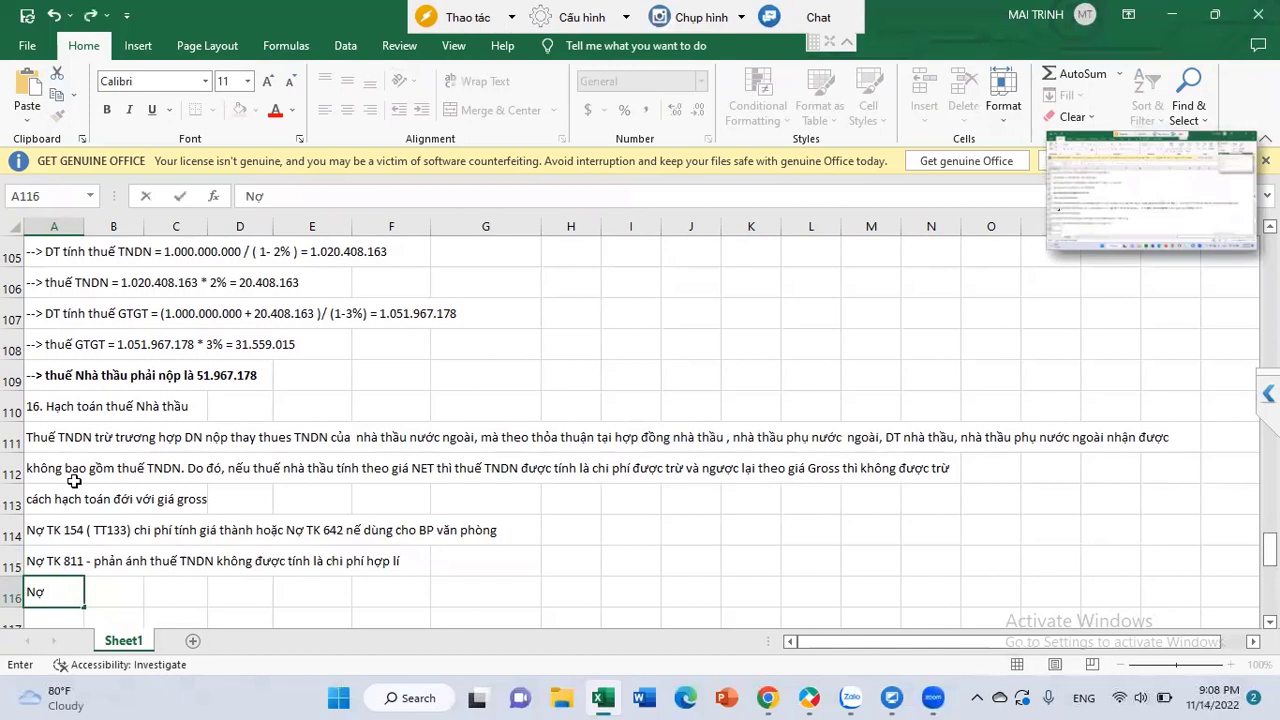
pyautogui.write('TK 133 - phản ánh thuế GT')
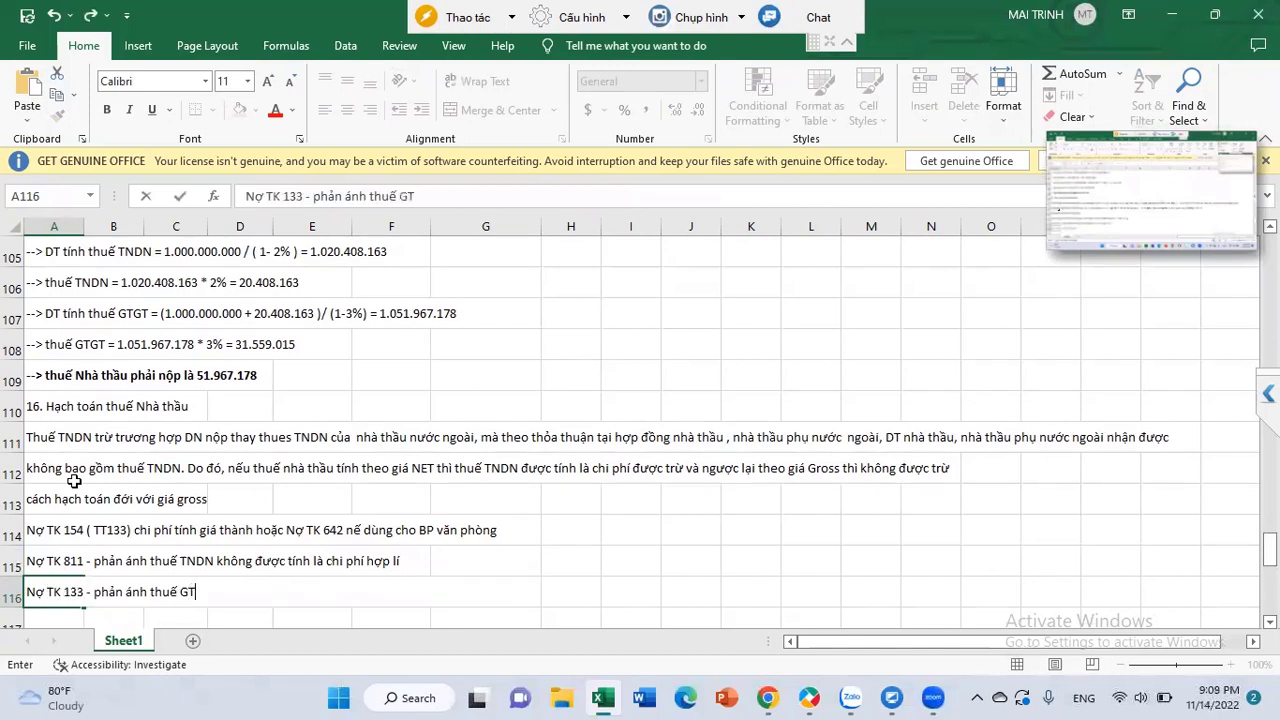
pyautogui.write('GT được khấu trừ')
pyautogui.press('Return')
# Enter the credit line "Có TK 331 - tổng giá trị hợp đồng sau khi đã trừ đi thuế nhà thầu" in A117.
pyautogui.write('Có TK 331 - giá')
pyautogui.press('BackSpace')
pyautogui.press('BackSpace')
pyautogui.press('BackSpace')
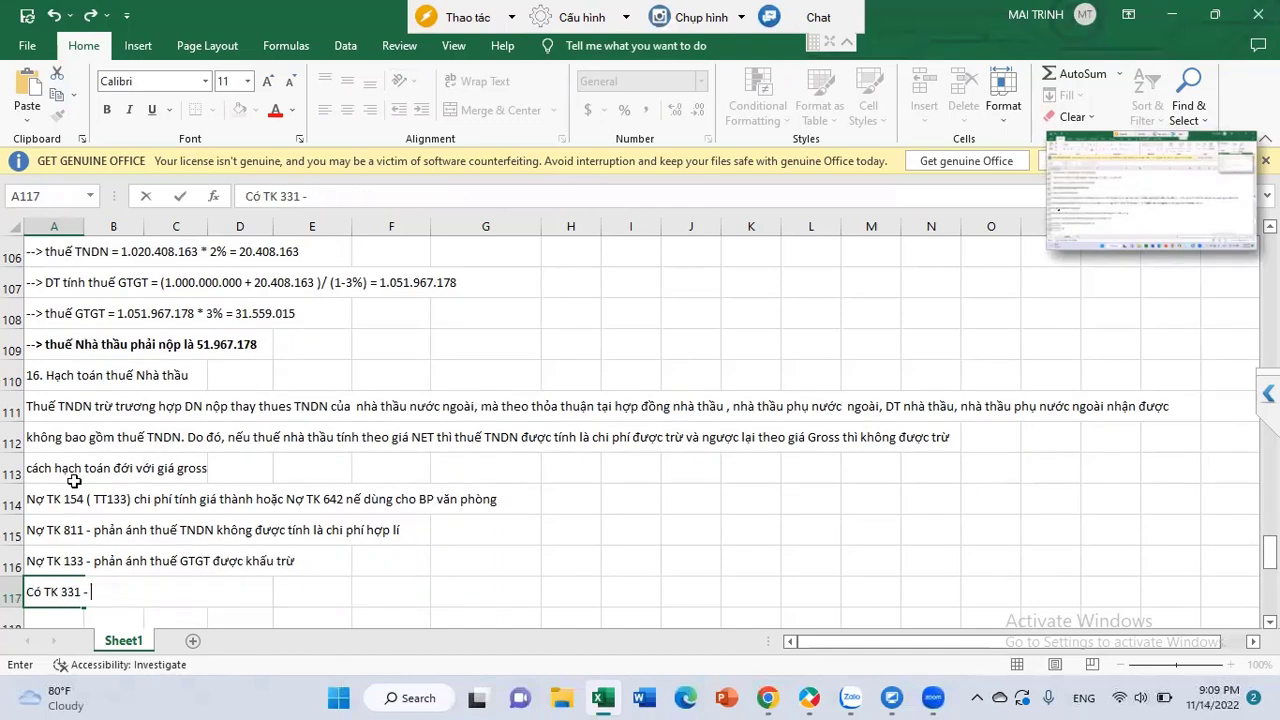
pyautogui.write('tổng giá trị hợp ')
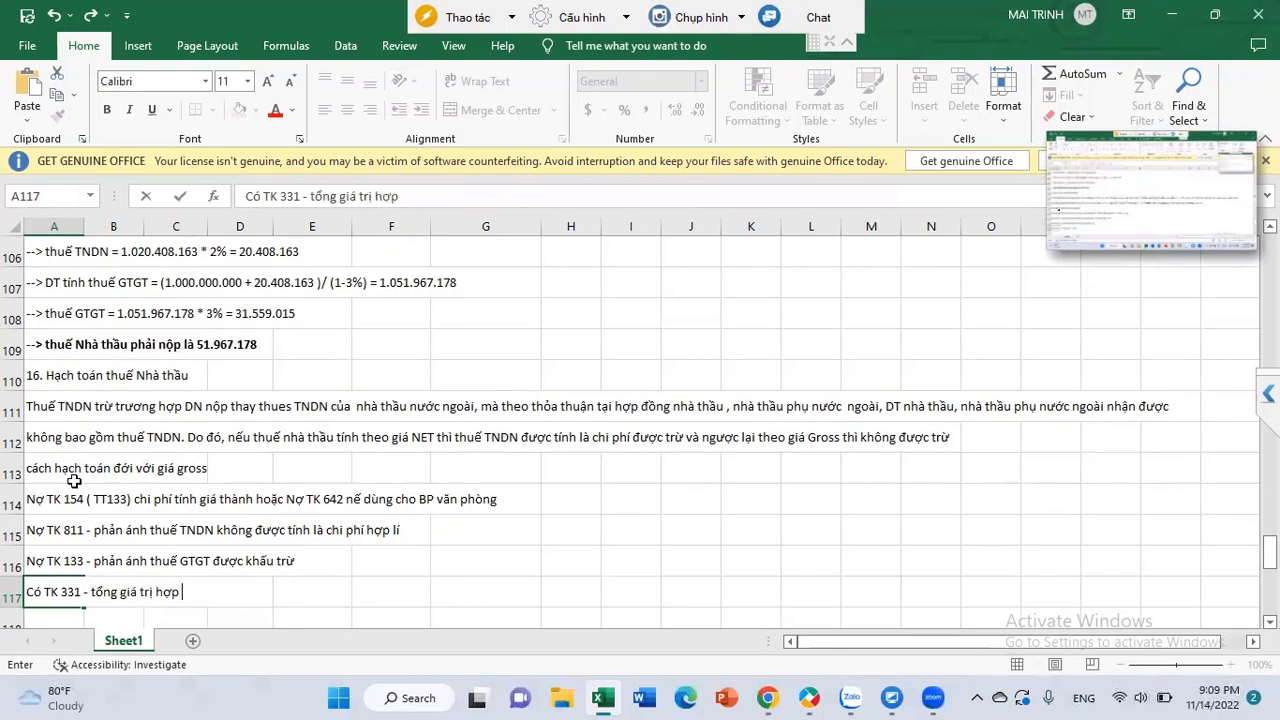
pyautogui.write('đồng sau khi đã trừ đi thuế nhà thầu')
pyautogui.press('Return')
# Enter the credit line "Có TK 3338(2) - thuế nhà thầu phải nộp" in cell A118.
pyautogui.write('Có TK ')
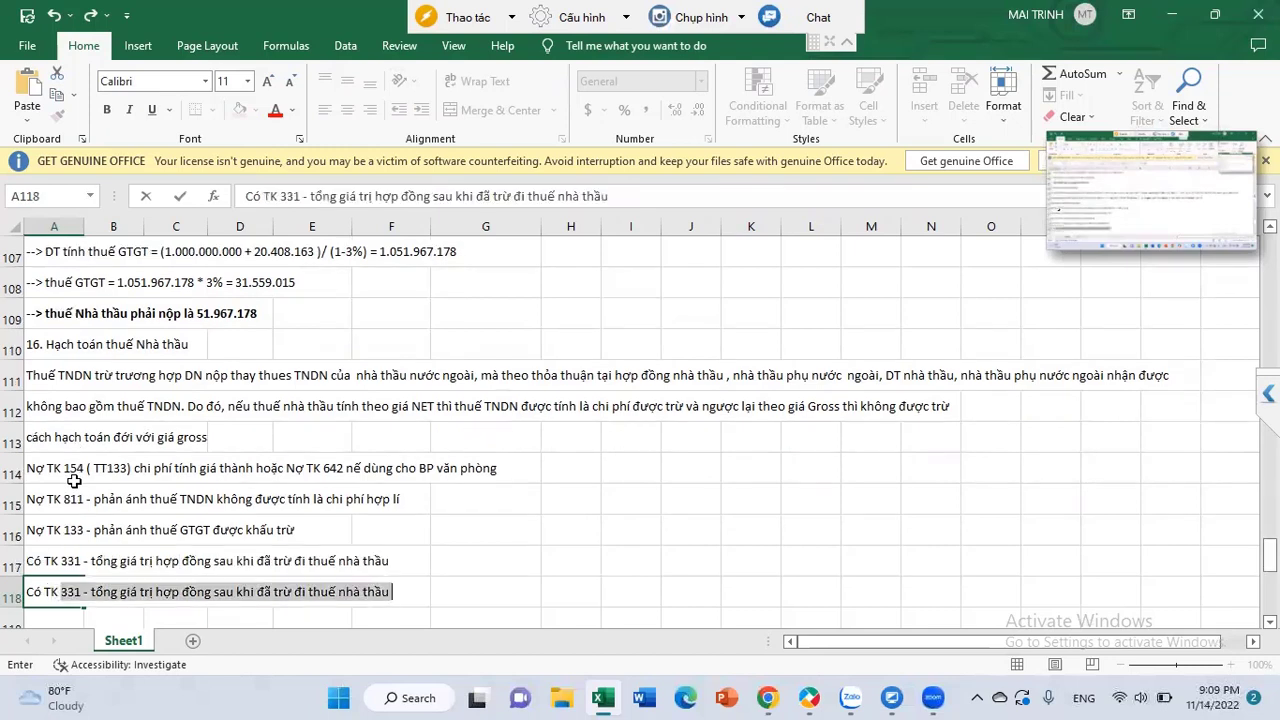
pyautogui.write('333')
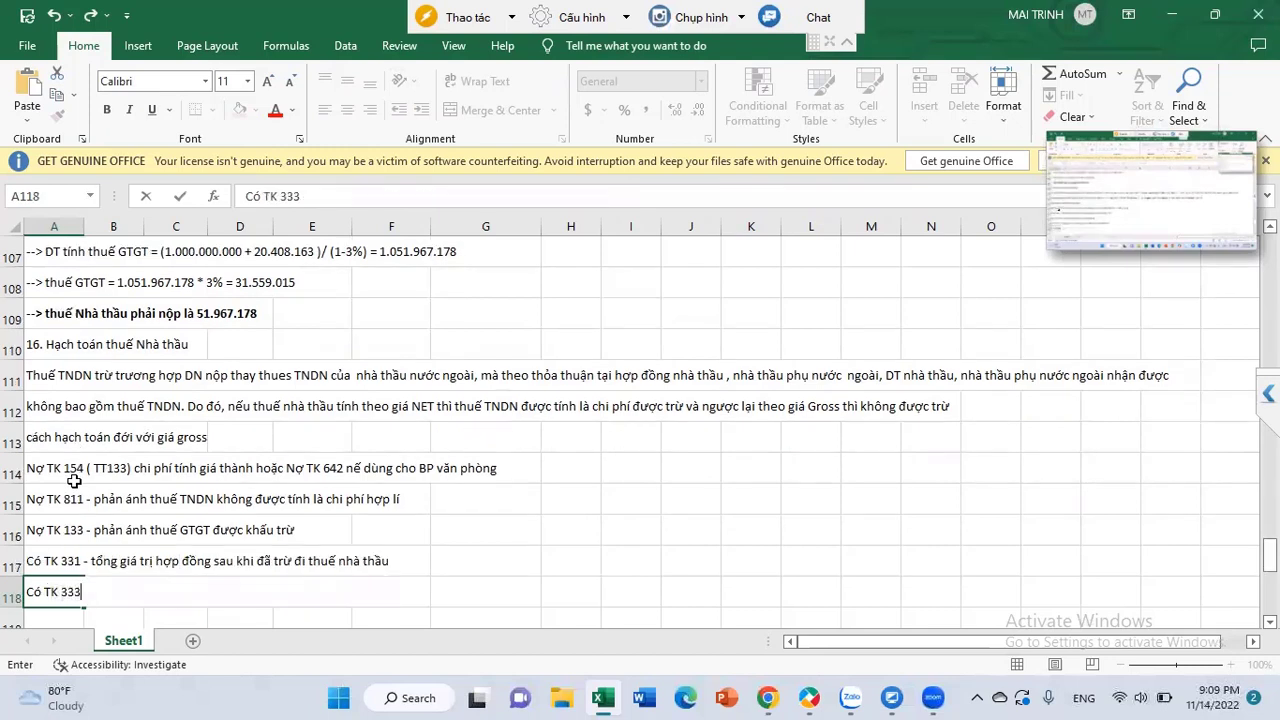
pyautogui.write('8 -')
pyautogui.press('BackSpace')
pyautogui.write('(2) -  thuế nhà thầu phải nộp')
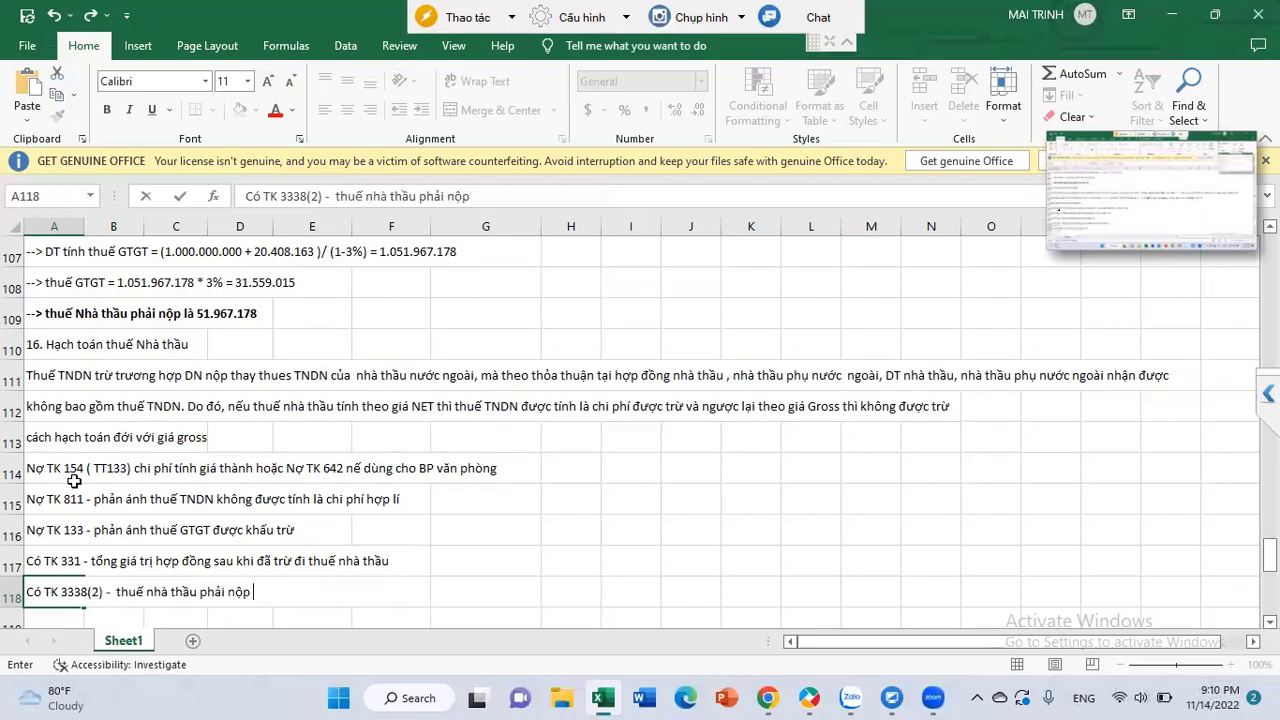
pyautogui.press('Return')
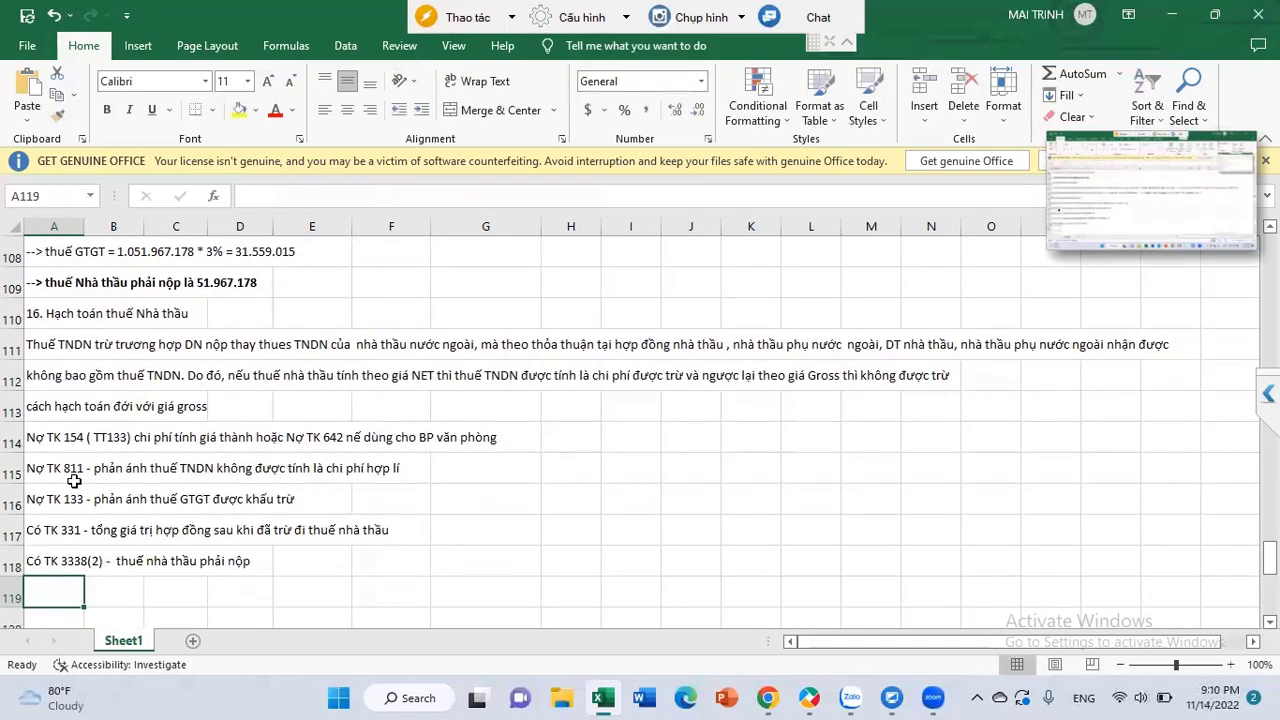
# Enter the tax payment entry in A119:A121: "- Hạch toán nộp thuế:", "Nợ TK 33382 thuế nhà thầu pahir nộp" and "Có TK 1121".
pyautogui.write('- Hạch toán nộp thuế:')
pyautogui.press('Return')
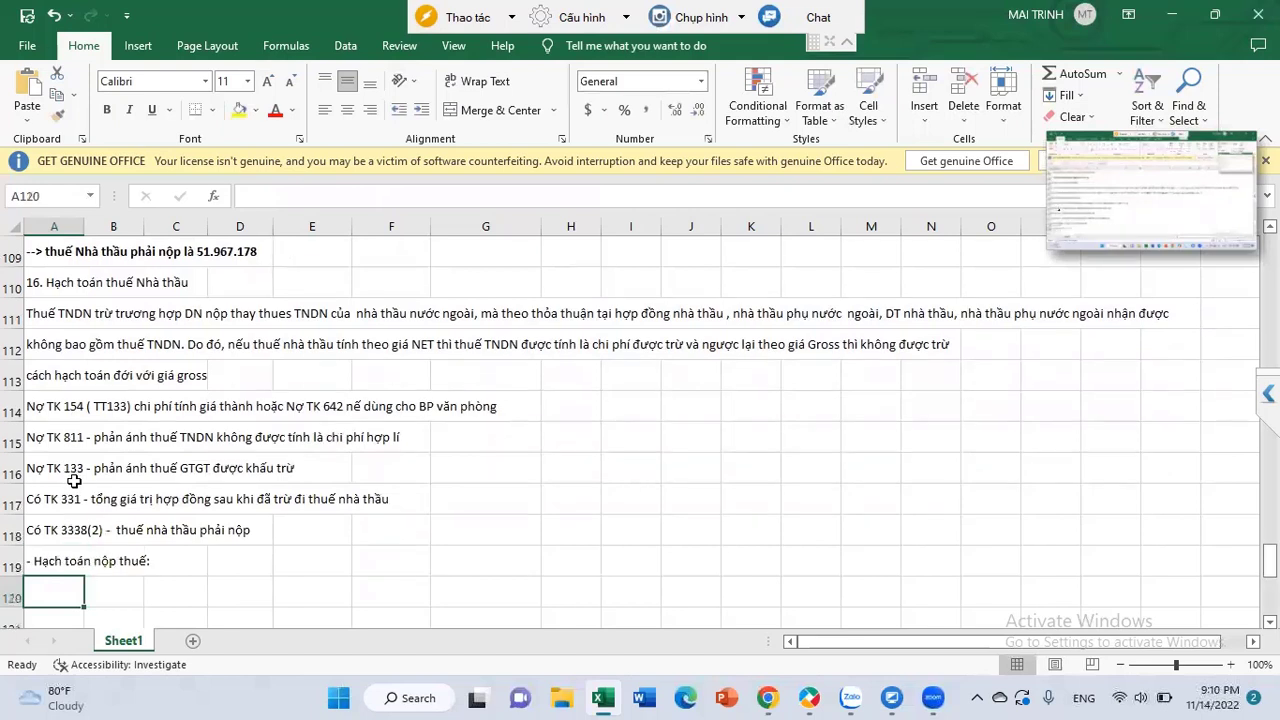
pyautogui.write('No')
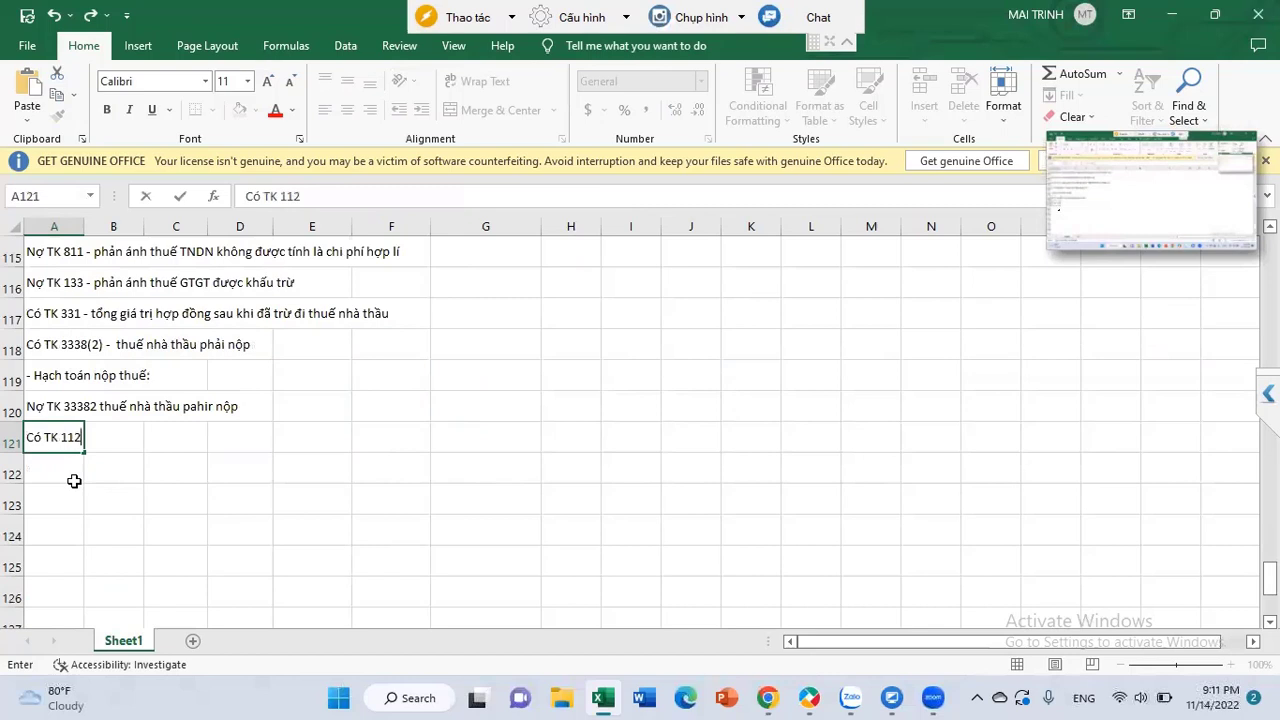
pyautogui.write('1121')
pyautogui.press('Return')
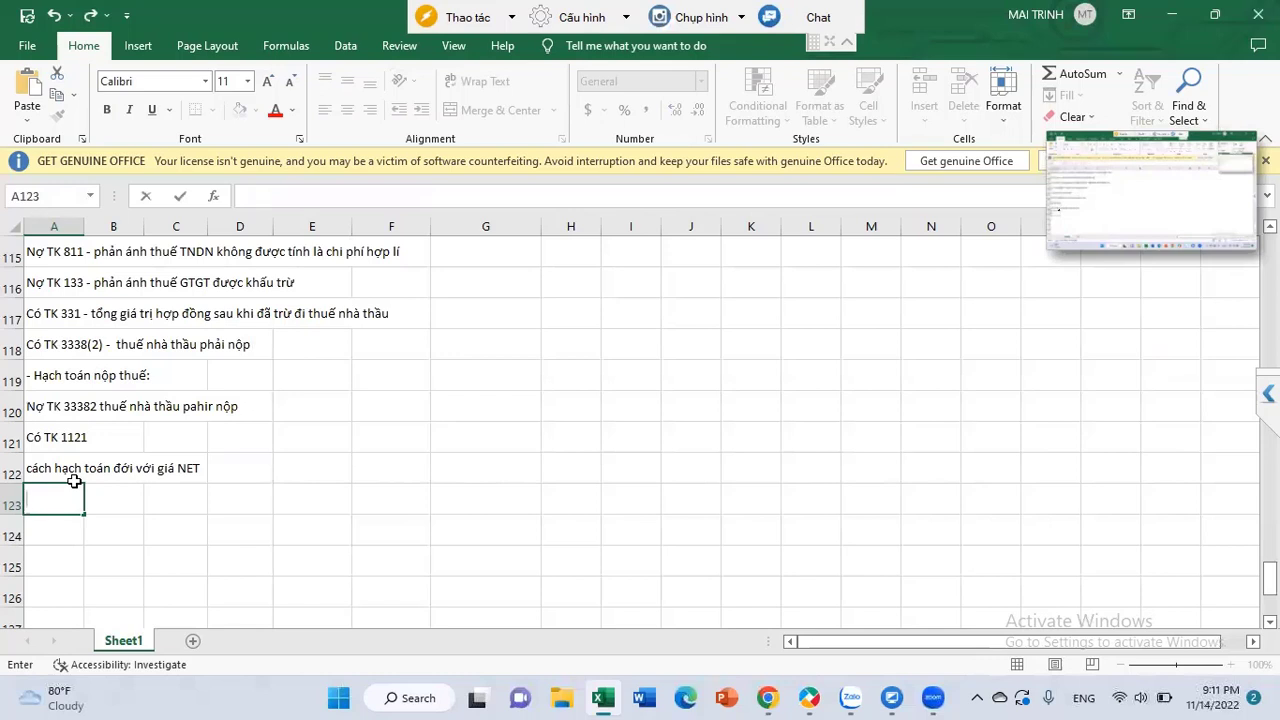
# Enter the heading "cách hạch toán đới với giá NET" in A122 and "1/ Nợ TK 154 ( TT133) hoặc 642 - giá trị hợp đồng" in A123.
pyautogui.write('1/ Nợ TK 154 ( TT133) hoạc')
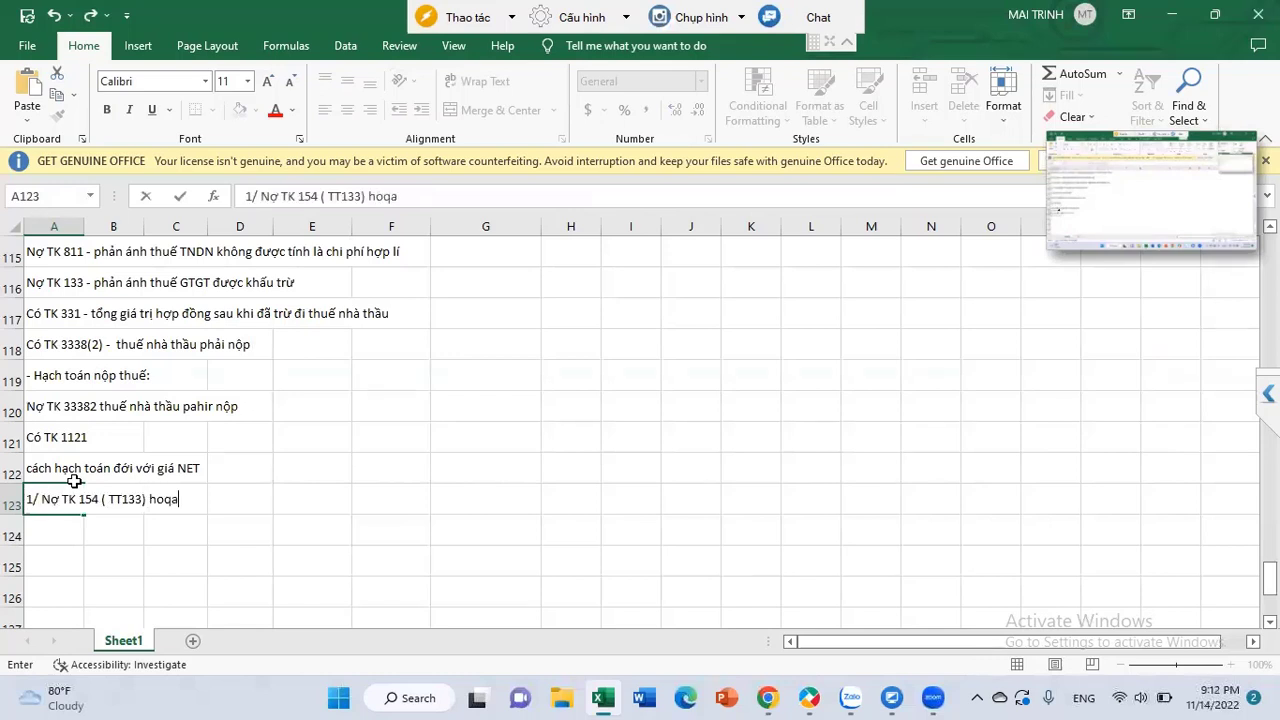
pyautogui.press('BackSpace')
pyautogui.press('BackSpace')
pyautogui.press('BackSpace')
pyautogui.write('oặc 642 - giá trị hợp đồng')
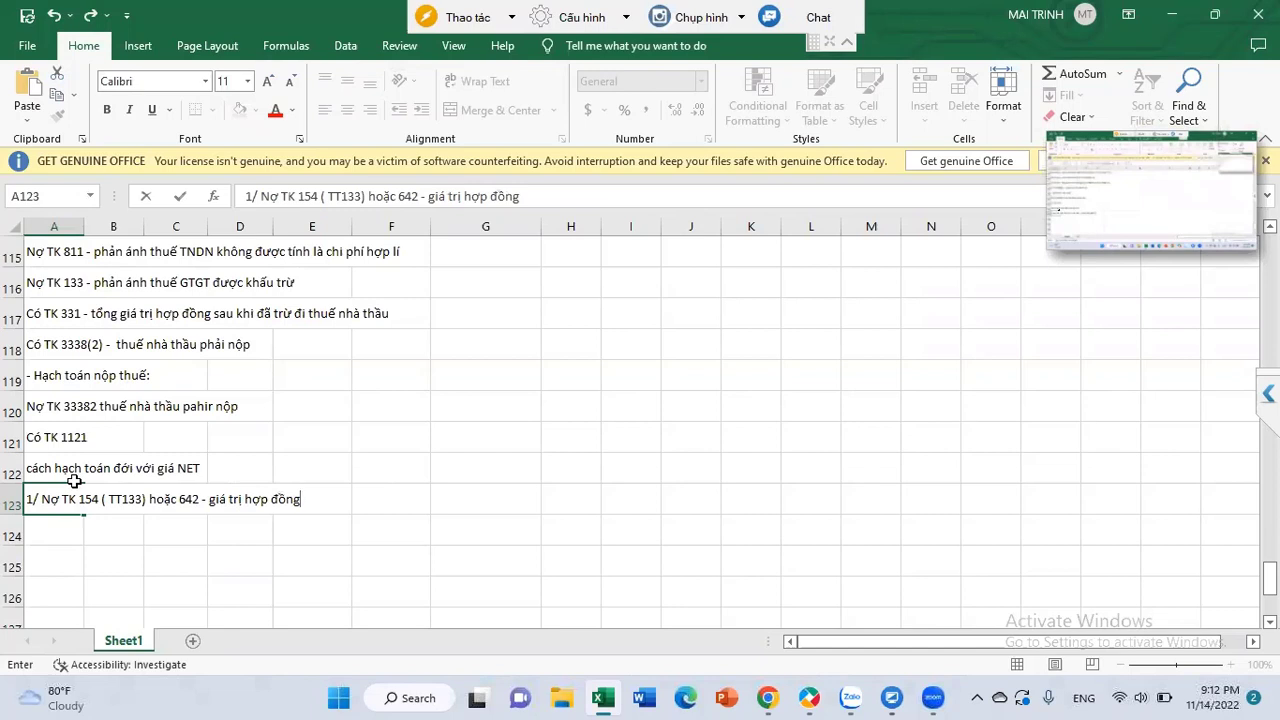
pyautogui.press('Return')
# Enter the credit line "Có TK 331 - giá trị hợp đồng" in cell A124.
pyautogui.write('Có TK 33')
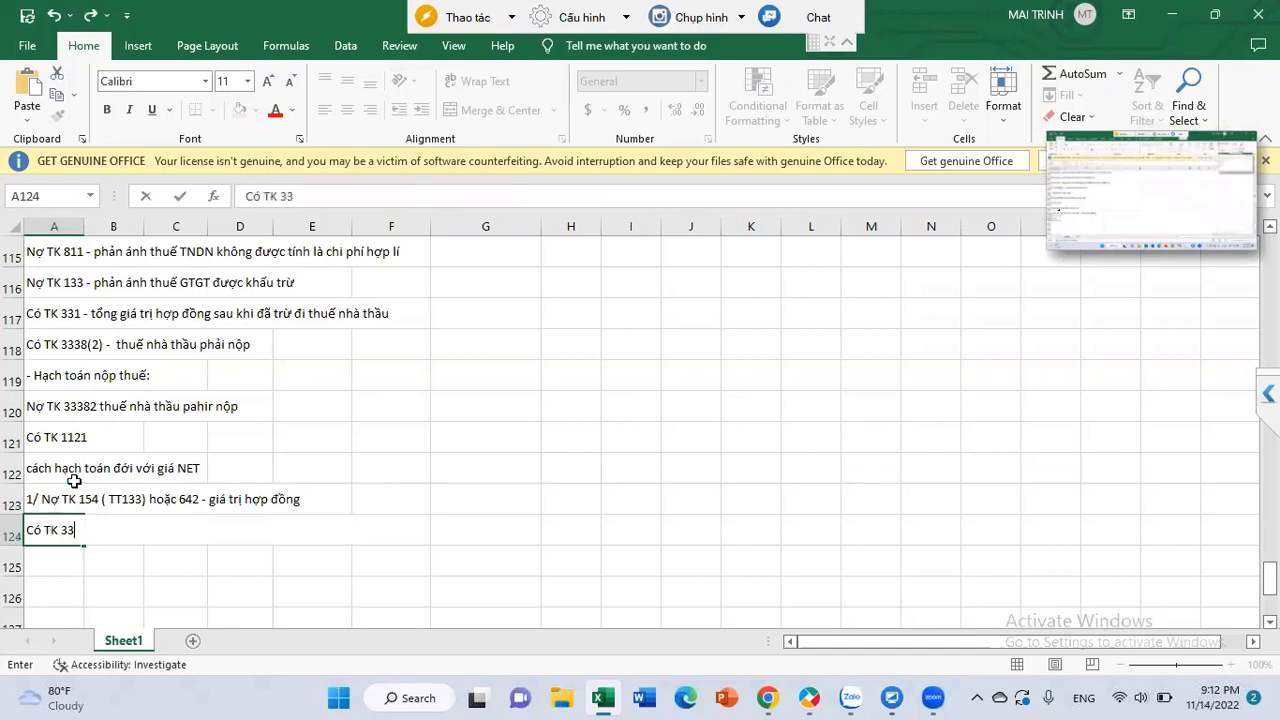
pyautogui.write('1')
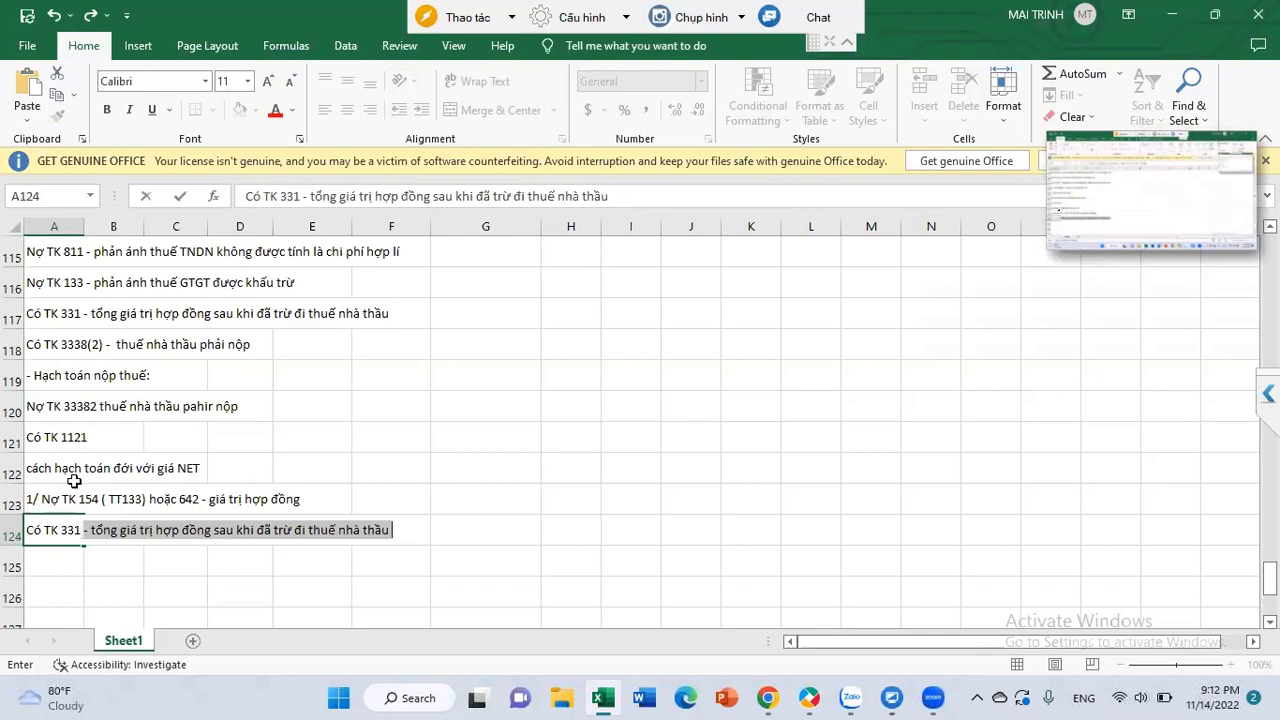
pyautogui.write(' - giá trị hợp đồng')
pyautogui.press('Return')
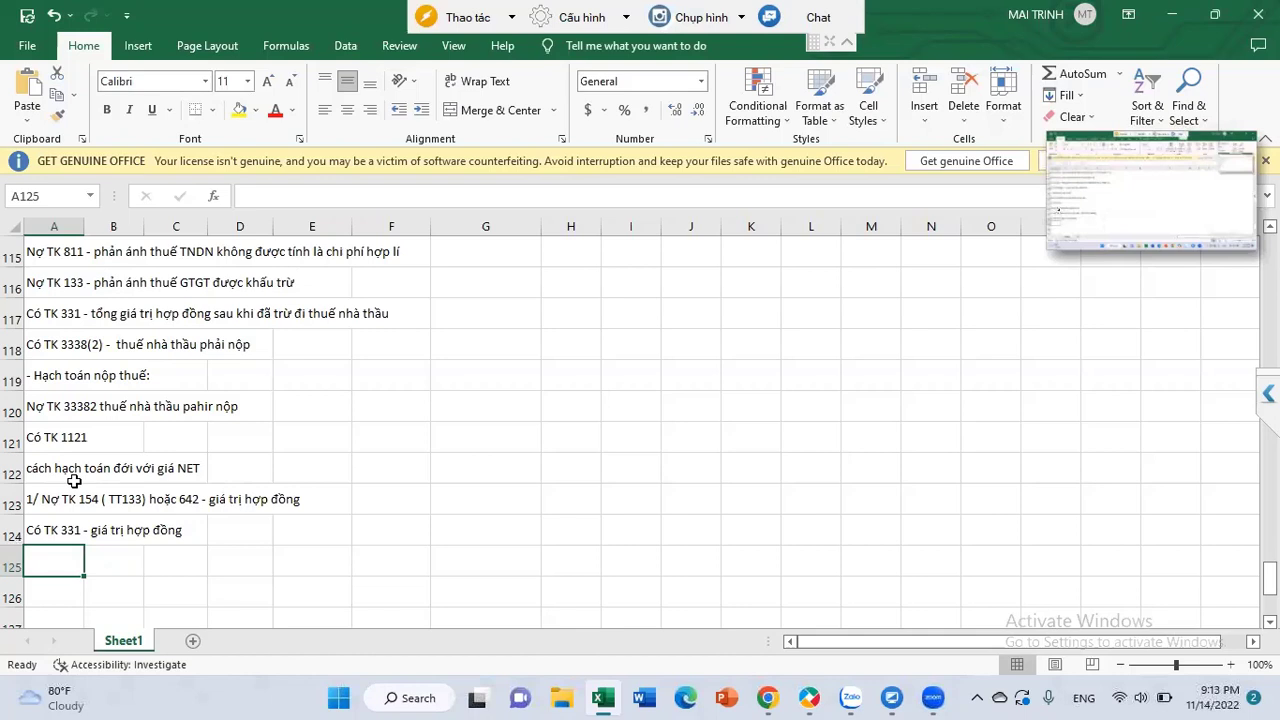
# Enter the second debit line "2/ Nợ TK 154 ( TT133) hoặc 642 - giá trị hợp đồng" in cell A125.
pyautogui.write('2')
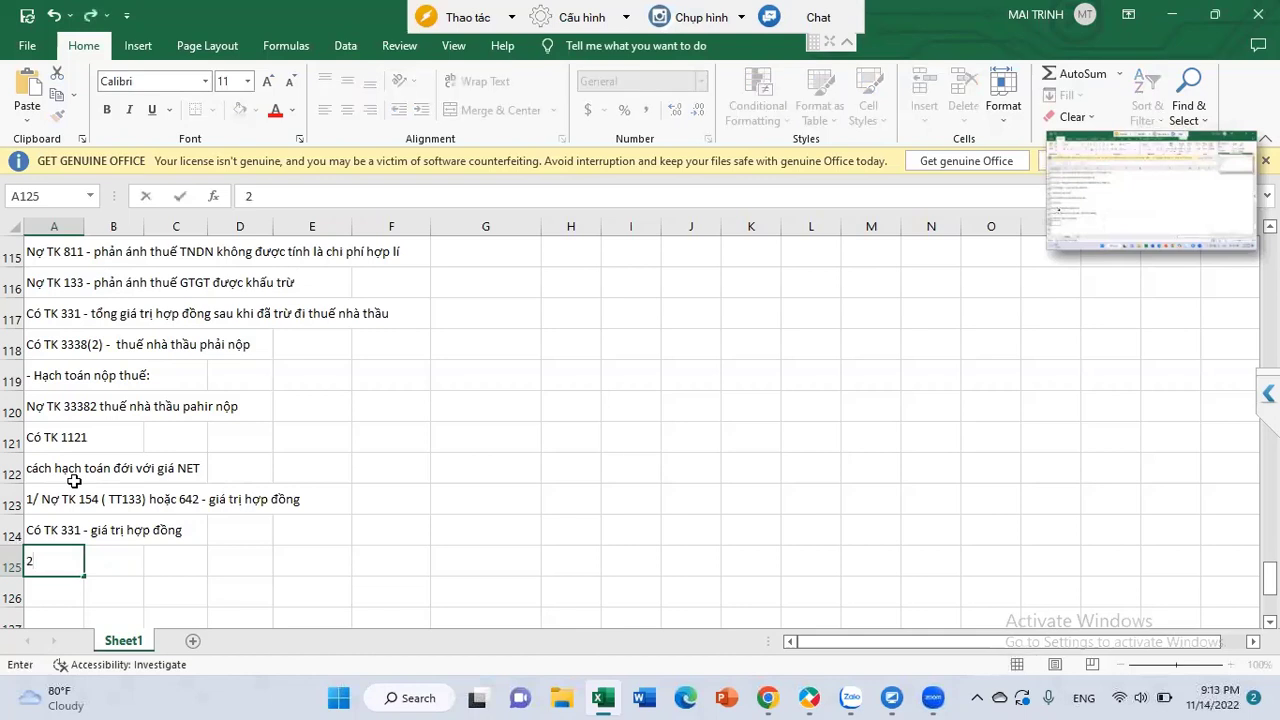
pyautogui.write('/ Nợ TK 154 ( TT133) hoặc 642 - giá trị hợp đồng')
pyautogui.press('Return')
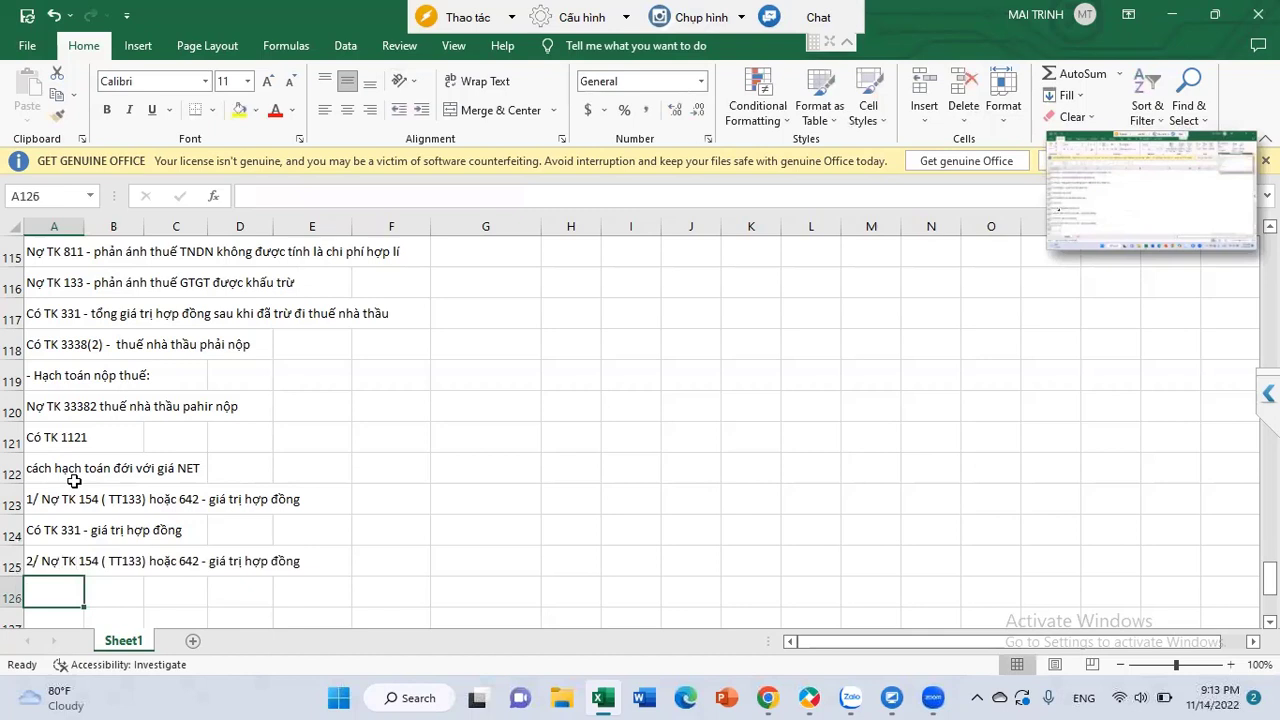
# Enter the debit line "Nợ TK 1331 - thuế GTGT được khấu trừ" in cell A126.
pyautogui.write('ợ ')
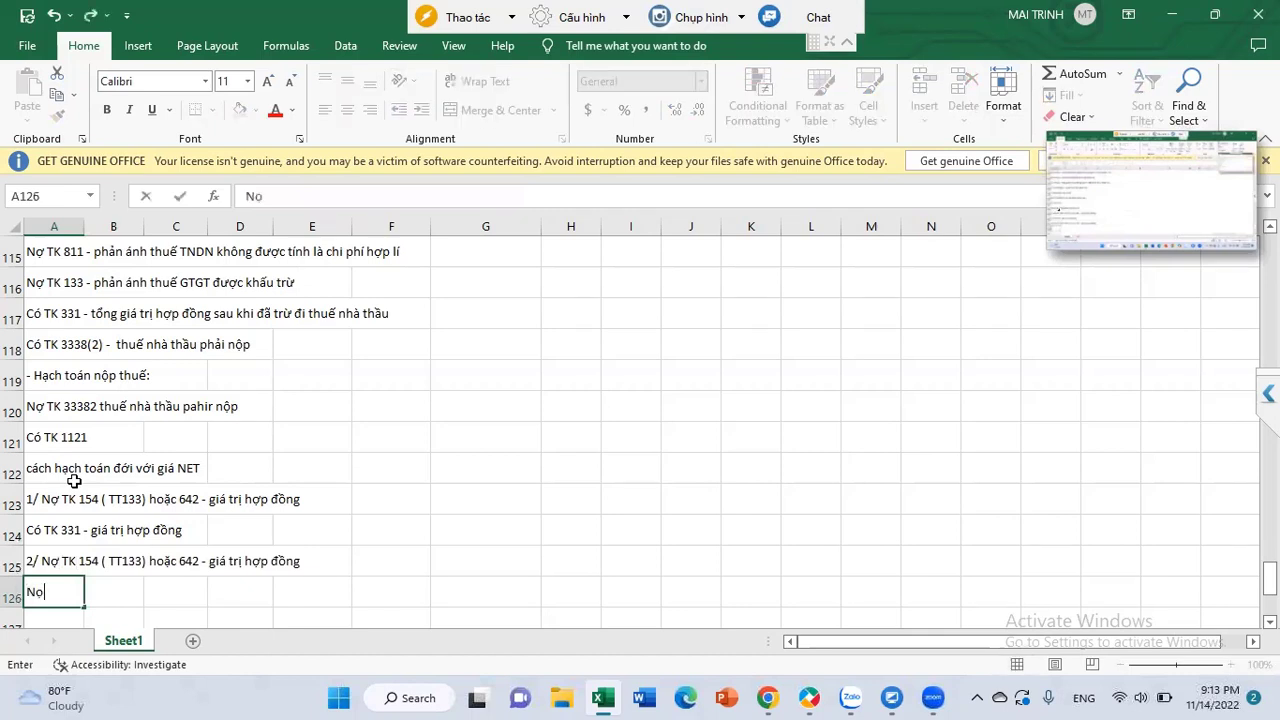
pyautogui.write('TK 1331 - thuế GTGT được khấu ')
pyautogui.write('trừ')
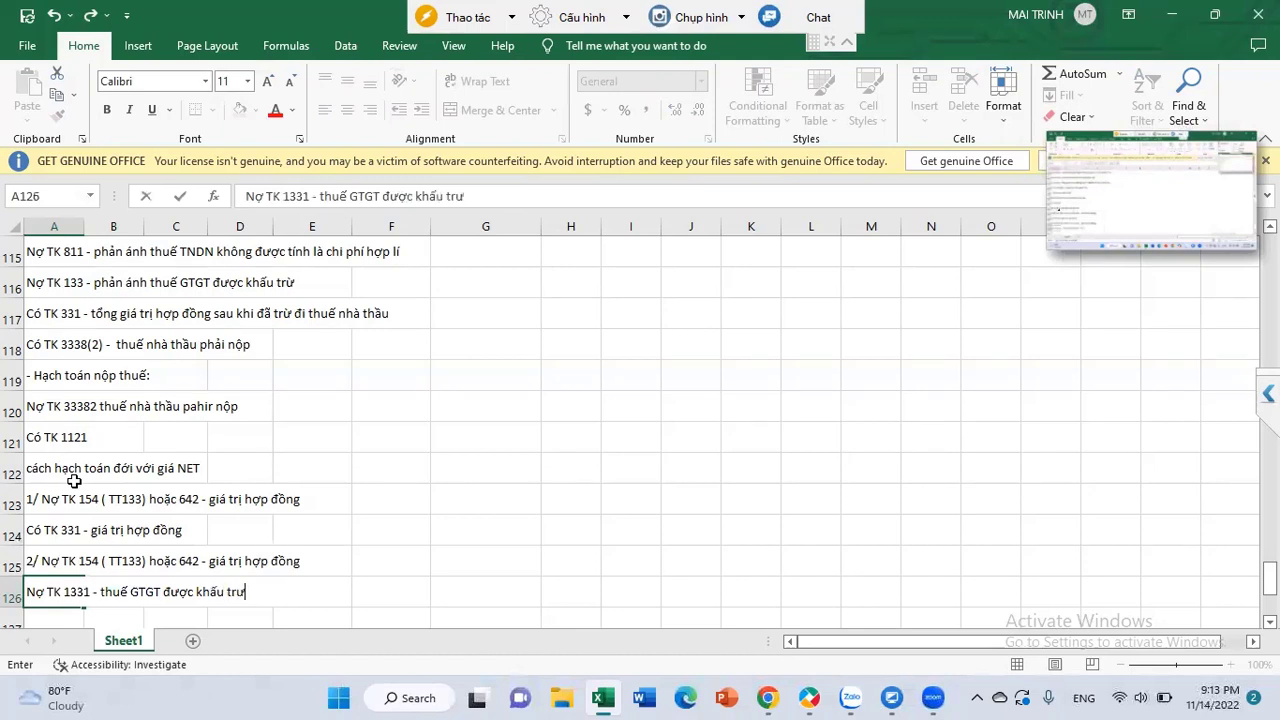
pyautogui.press('Return')
# Enter the credit line "Có 3338 - tổng thuees GTGT và Thuế TNDN" in cell A127.
pyautogui.write('Có 3338 -')
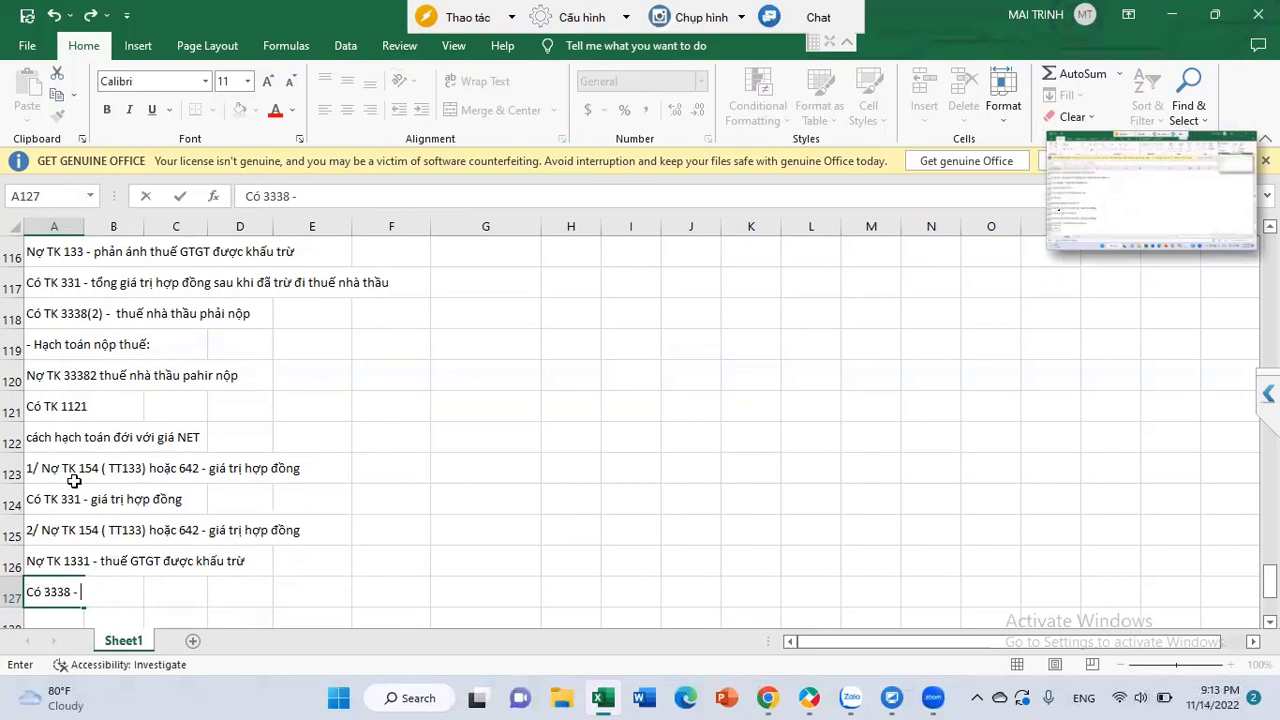
pyautogui.write(' tổng thuees GTGT và Thuế TNDN')
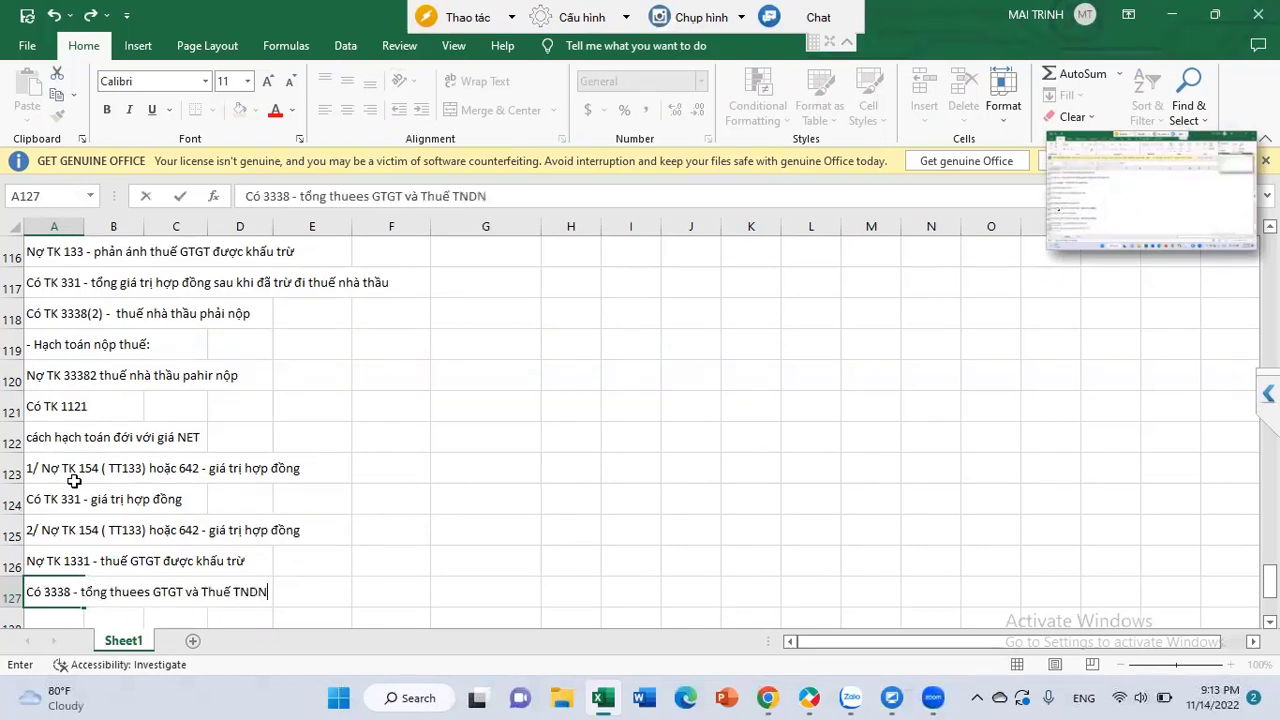
pyautogui.press('Return')
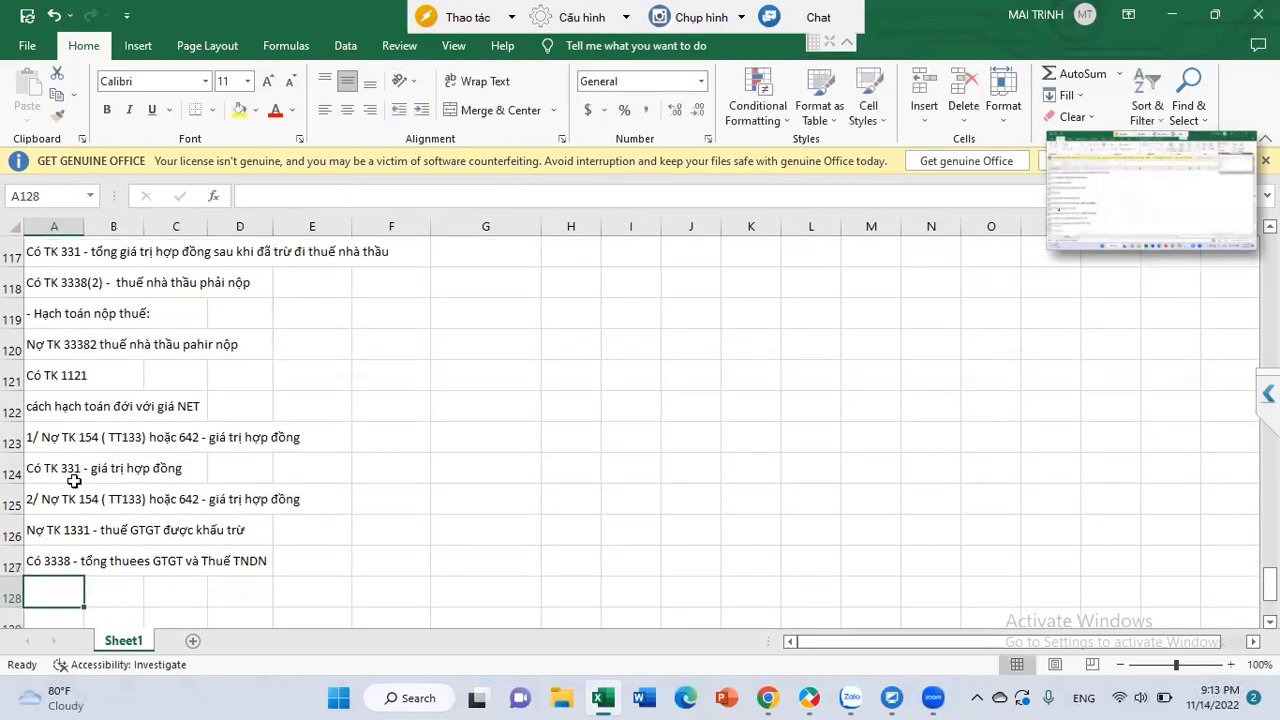
# Replace "giá trị hợp đồng" at the end of A125 with "thuế TNDN".
pyautogui.press('Up')
pyautogui.click(74, 478)
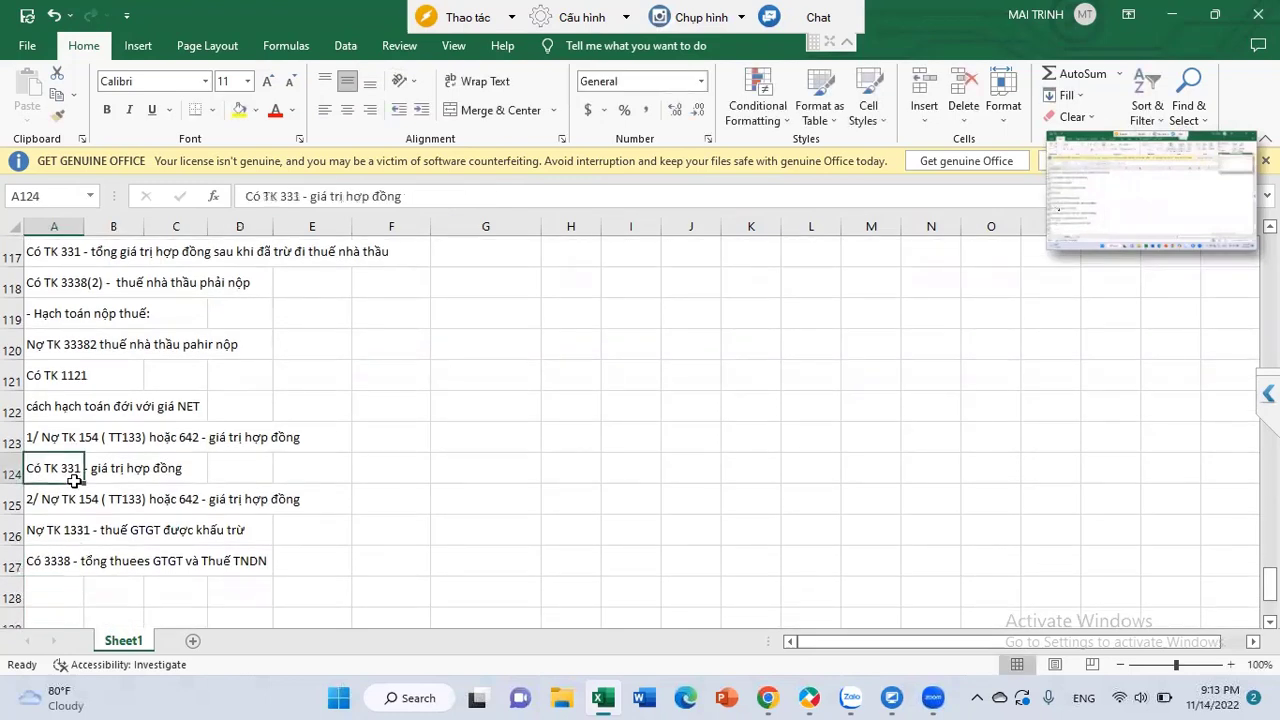
pyautogui.press('Down')
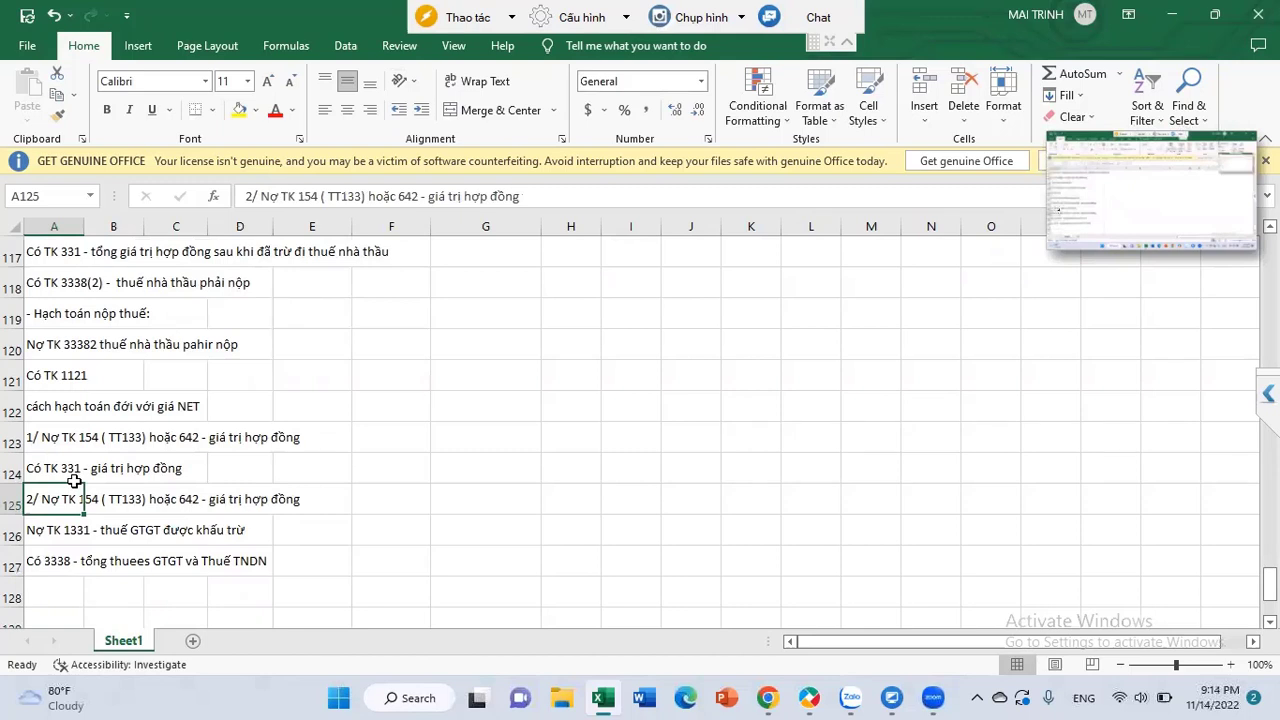
pyautogui.press('F2')
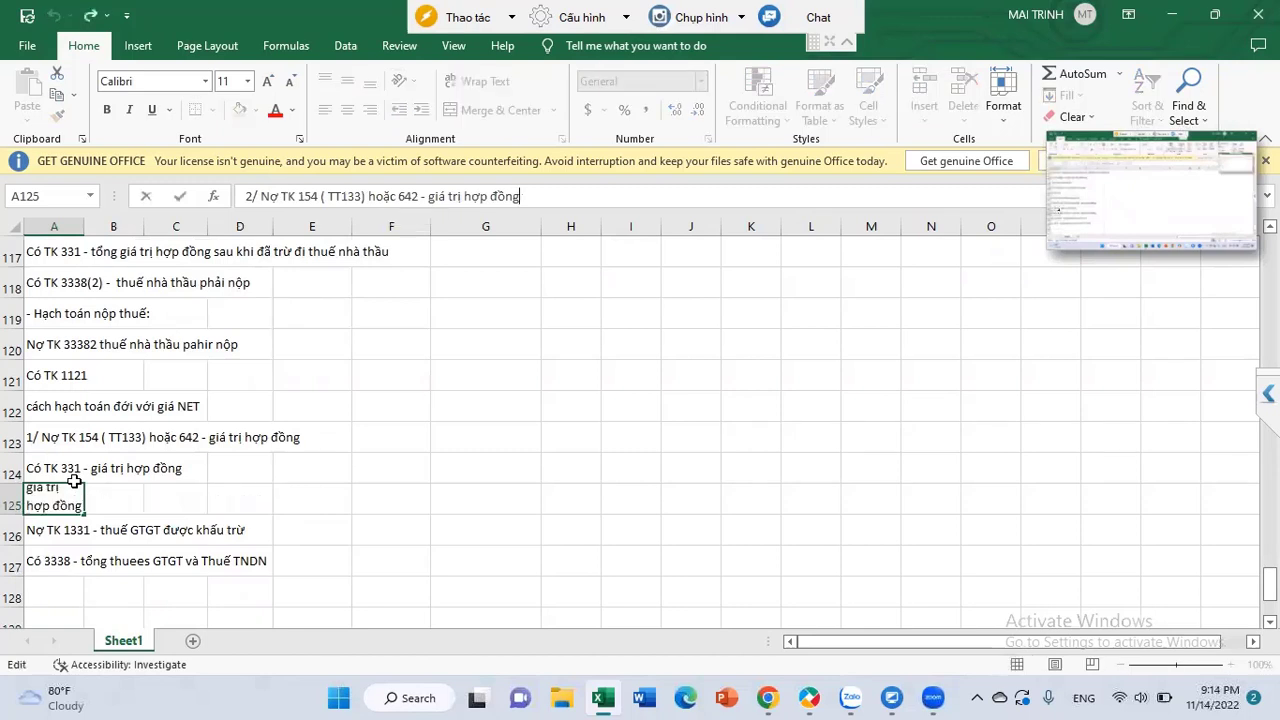
pyautogui.press('BackSpace')
pyautogui.press('BackSpace')
pyautogui.press('BackSpace')
pyautogui.press('BackSpace')
pyautogui.press('BackSpace')
pyautogui.press('BackSpace')
pyautogui.press('BackSpace')
pyautogui.press('BackSpace')
pyautogui.press('BackSpace')
pyautogui.press('BackSpace')
pyautogui.press('BackSpace')
pyautogui.press('BackSpace')
pyautogui.press('BackSpace')
pyautogui.press('BackSpace')
pyautogui.press('BackSpace')
pyautogui.press('BackSpace')
pyautogui.write('thuế TNDN')
pyautogui.press('Return')
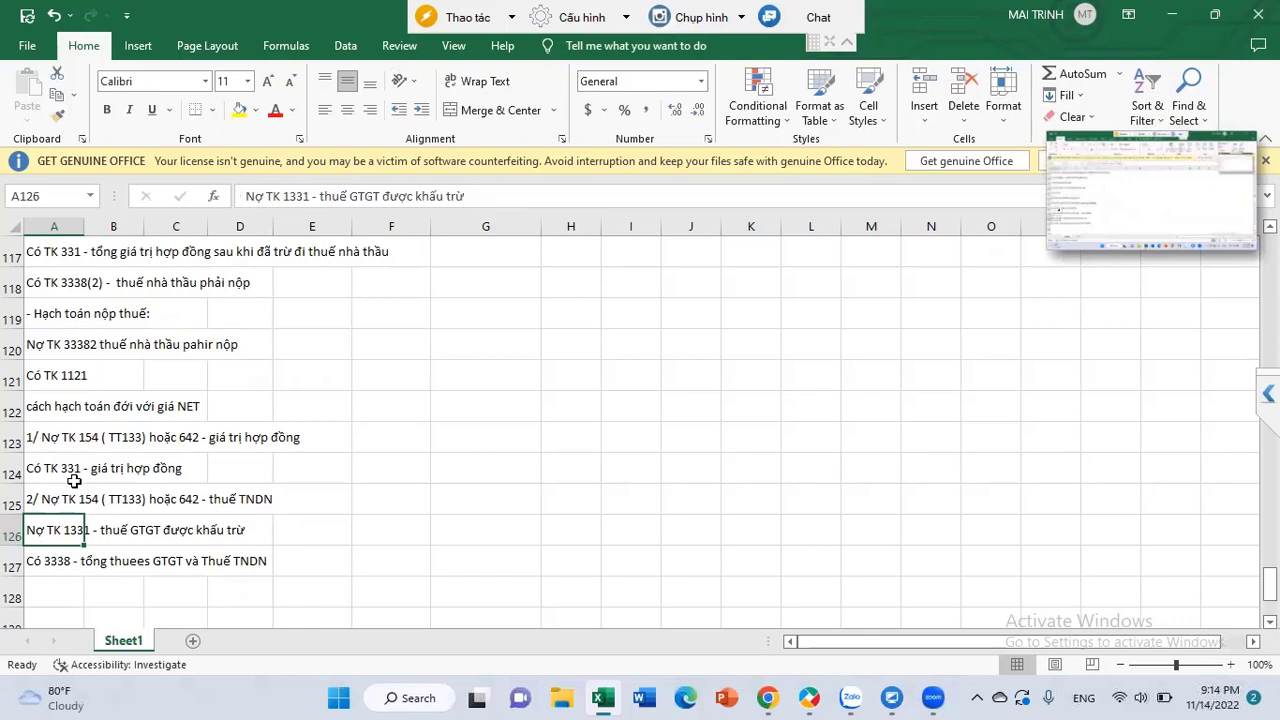
pyautogui.scroll(-1, 74, 481)
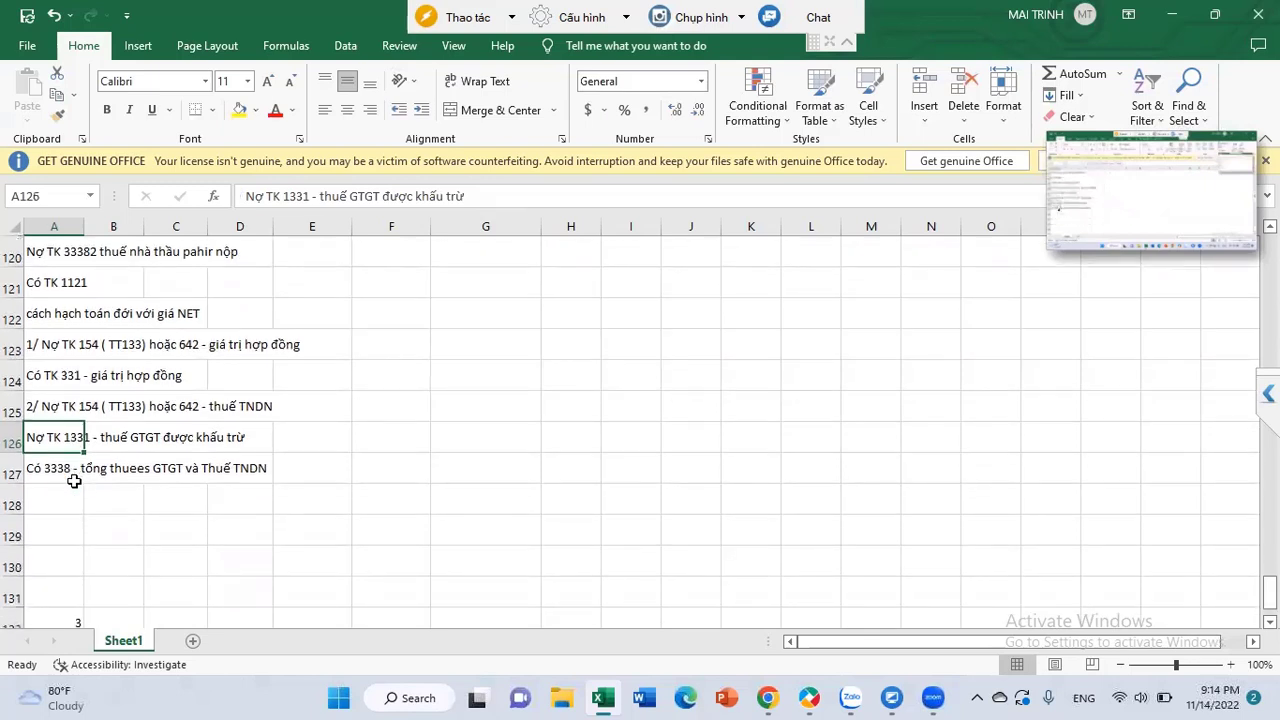
pyautogui.press('Up')
pyautogui.hotkey('ctrl', 'c')
pyautogui.press('Down')
pyautogui.press('Down')
pyautogui.press('Down')
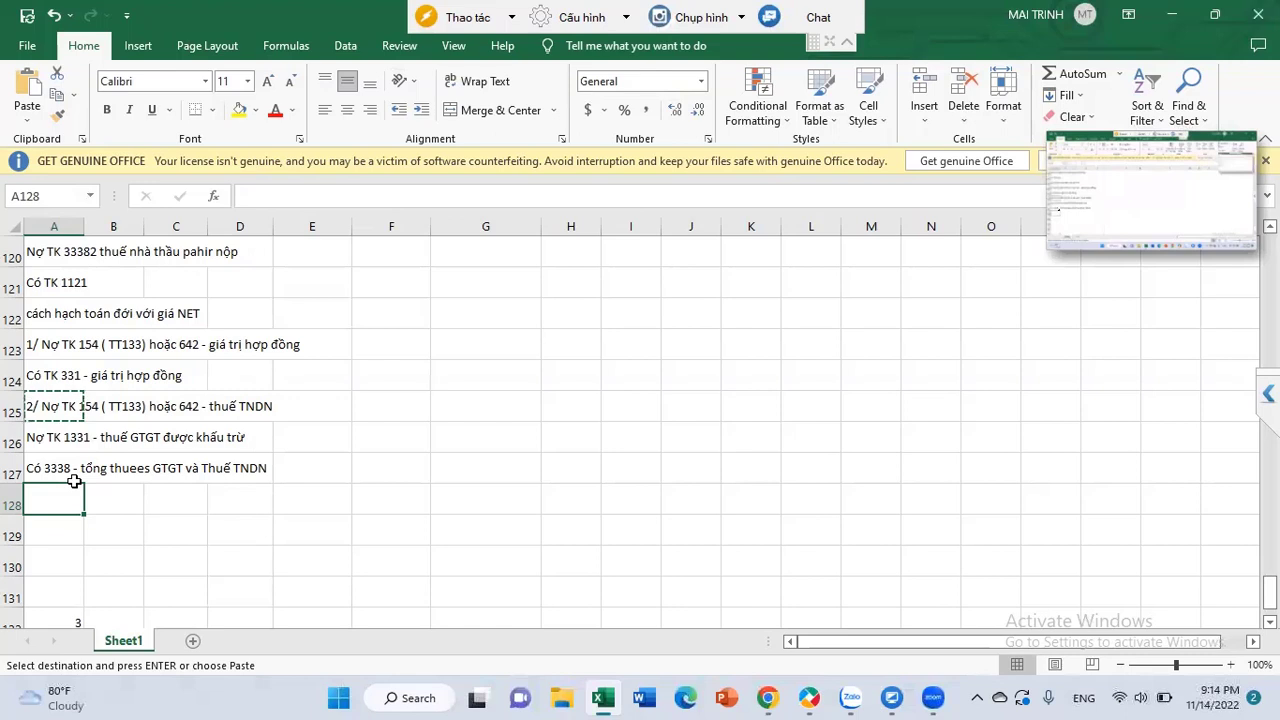
# Copy the heading "- Hạch toán nộp thuế:" from A119 into cell A128.
pyautogui.press('Up')
pyautogui.press('Up')
pyautogui.press('Up')
pyautogui.press('Up')
pyautogui.press('Up')
pyautogui.press('Up')
pyautogui.press('Up')
pyautogui.press('Up')
pyautogui.scroll(1, 74, 482)
pyautogui.scroll(1, 74, 482)
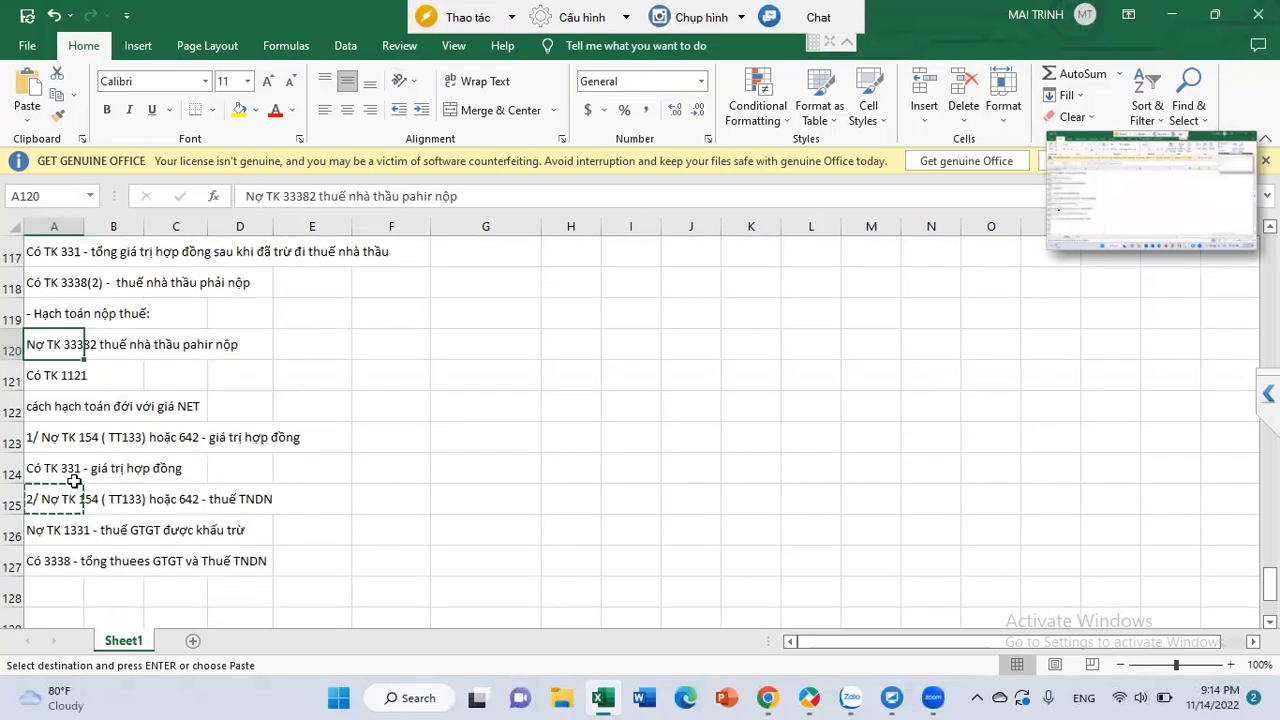
pyautogui.press('Up')
pyautogui.scroll(-1, 74, 482)
pyautogui.scroll(-1, 74, 482)
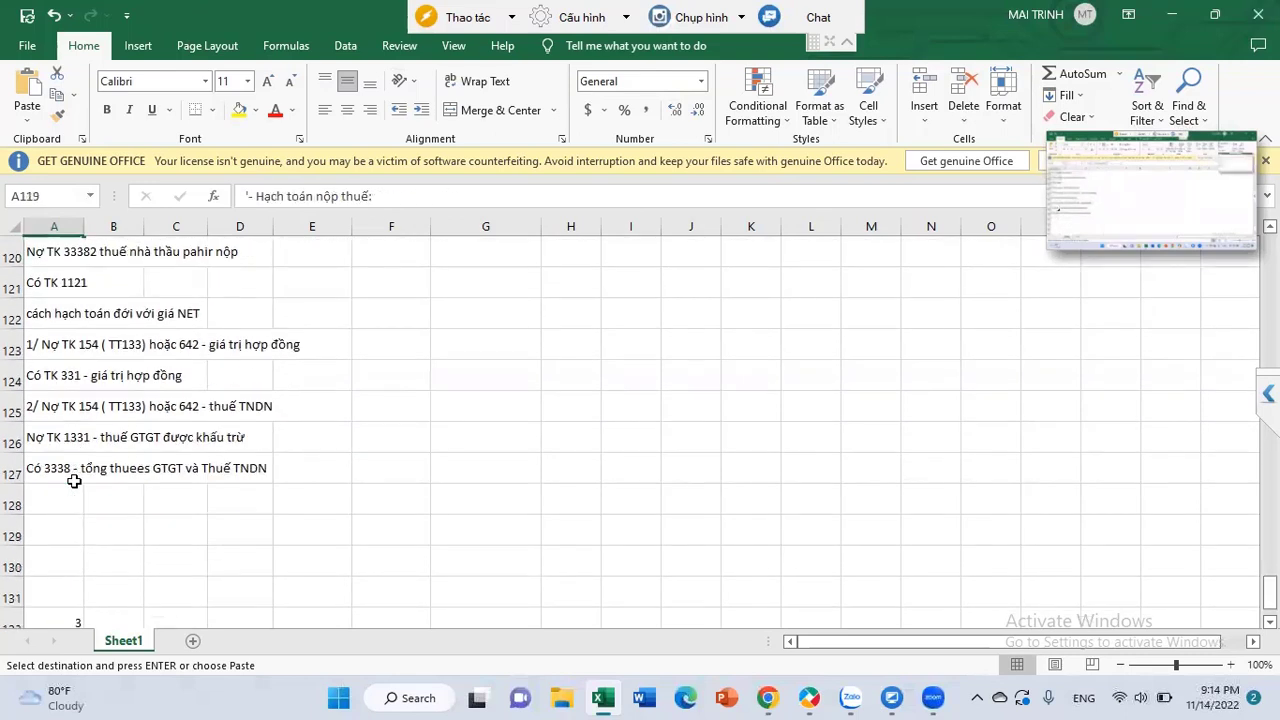
pyautogui.click(74, 482)
pyautogui.hotkey('ctrl', 'v')
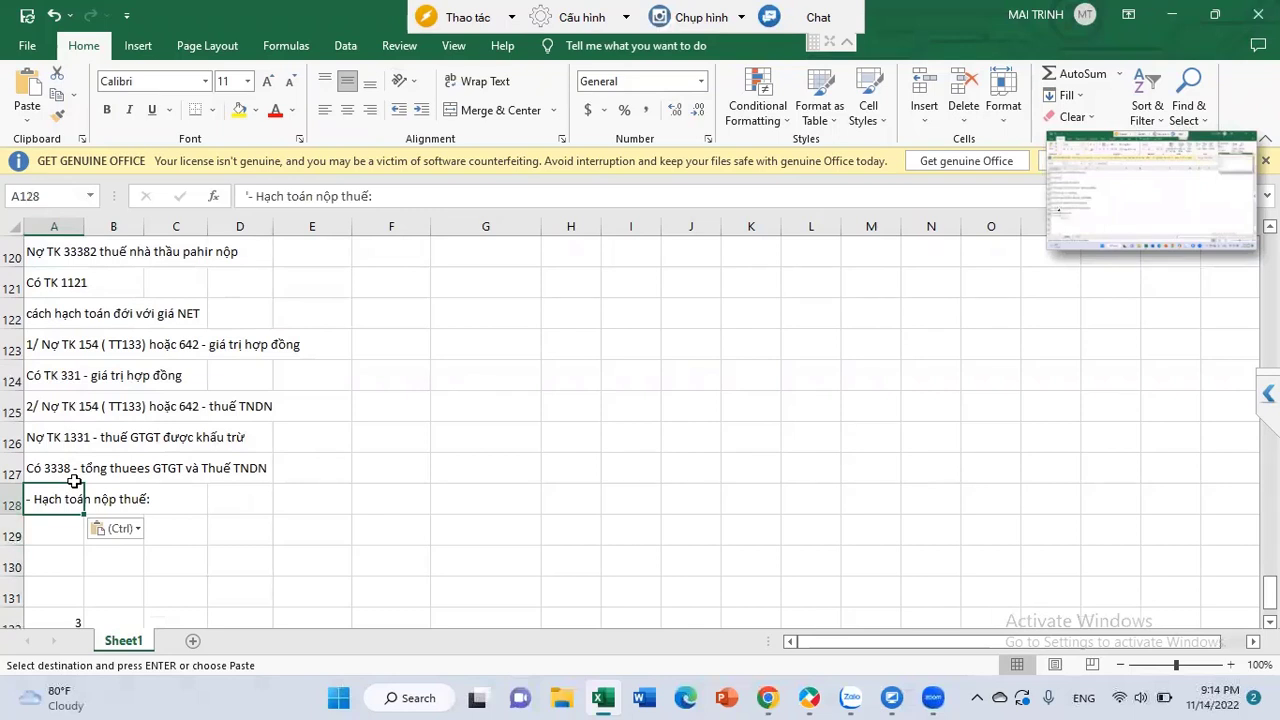
# Copy rows 120 and 121, which hold the debit and credit lines of the tax payment entry.
pyautogui.click(12, 251)
pyautogui.keyDown('shift'); pyautogui.click(12, 282); pyautogui.keyUp('shift')
pyautogui.hotkey('ctrl', 'c')
pyautogui.scroll(3, 74, 482)
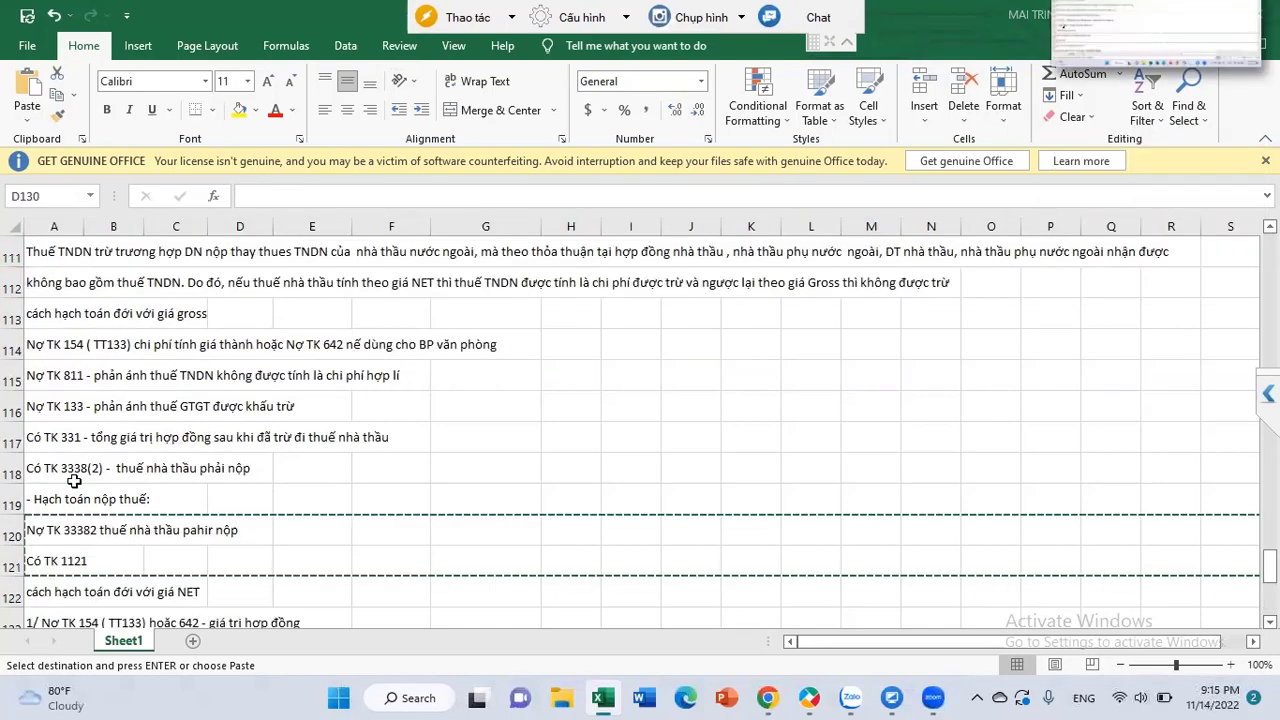
pyautogui.click(12, 251)
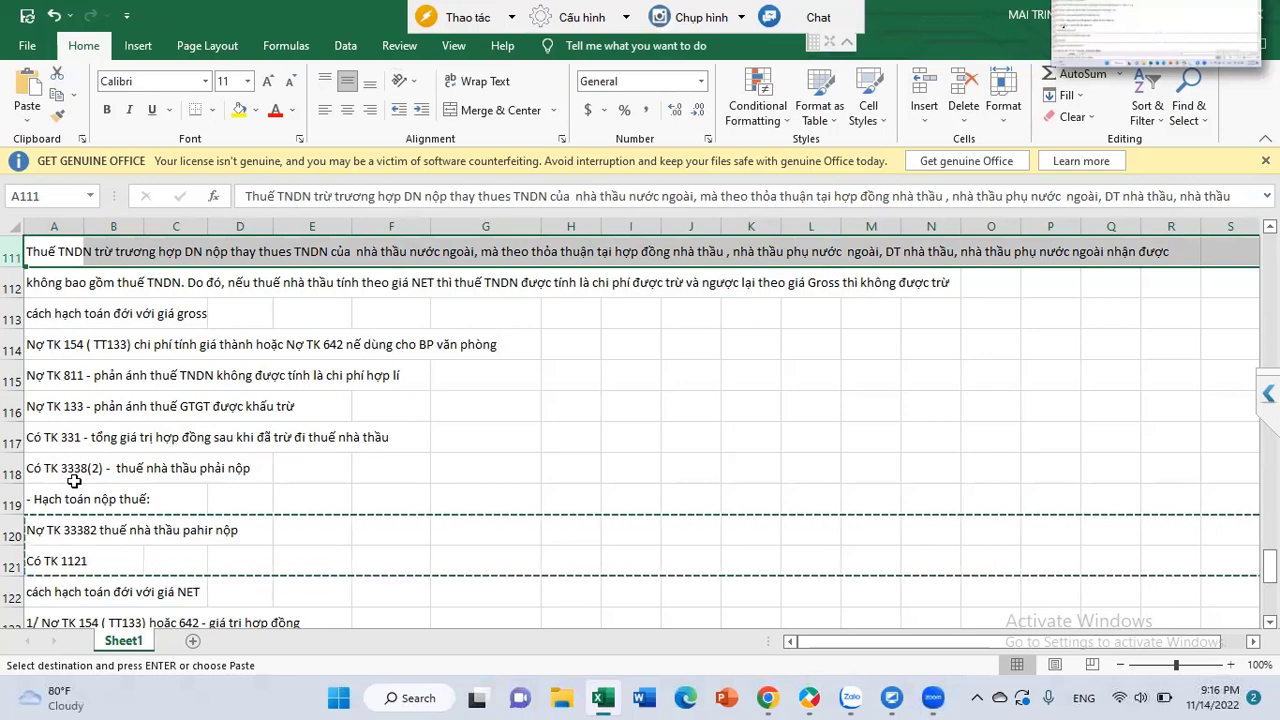
pyautogui.moveTo(751, 251); pyautogui.dragTo(931, 251)
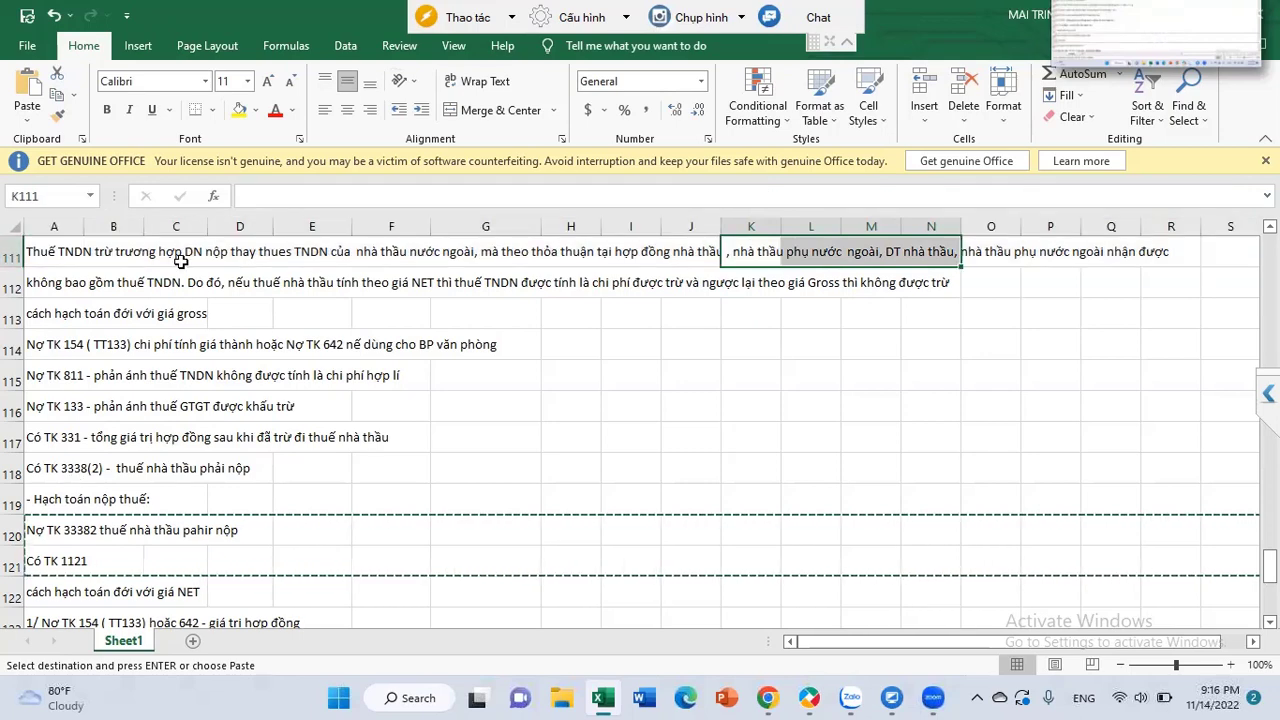